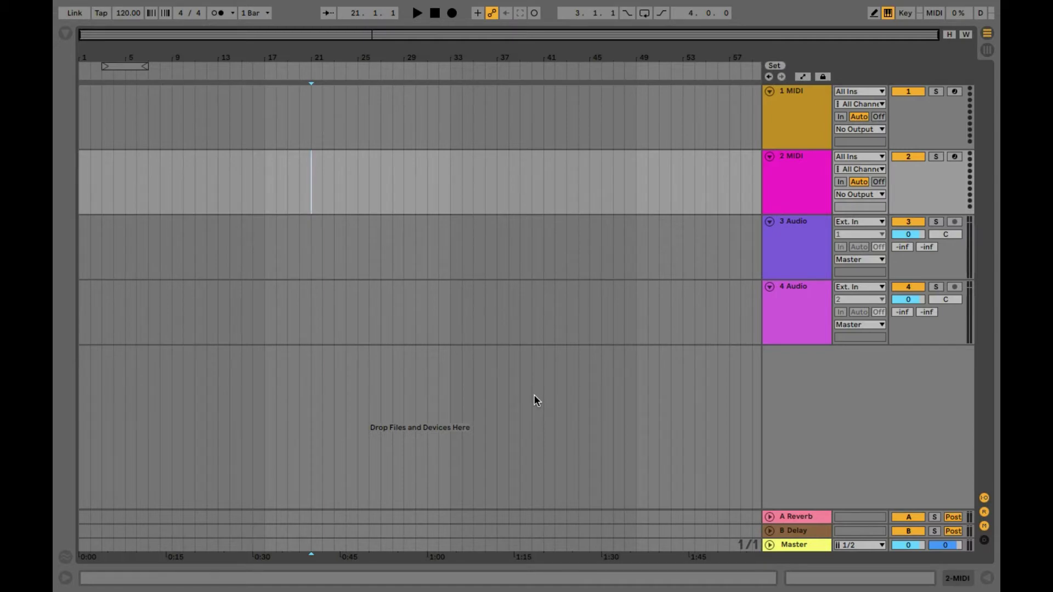
Step: Play the chord-and-melody example clip from its start and look over its notes
click(231, 297)
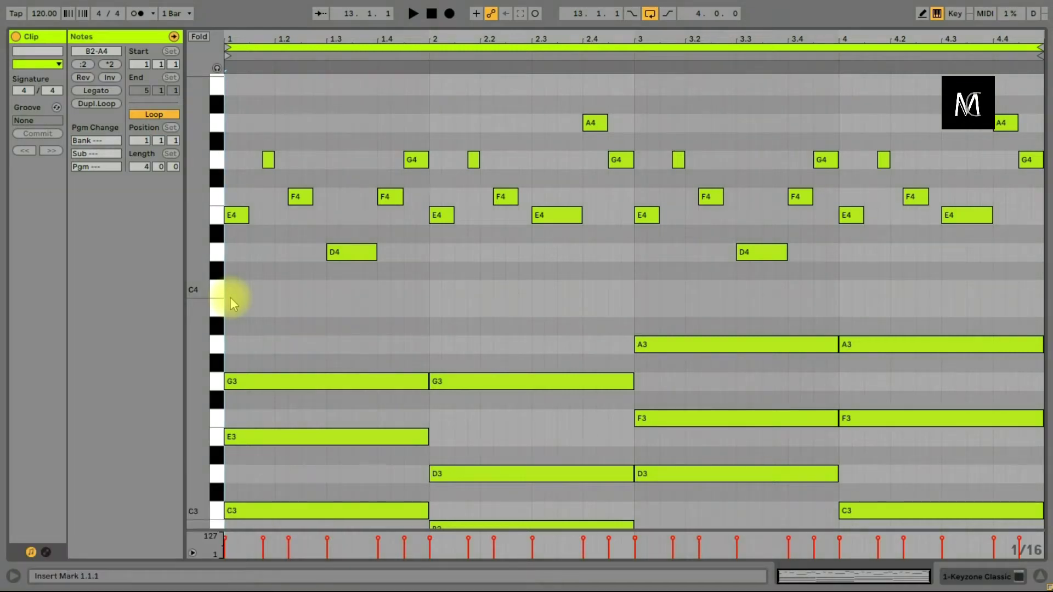
key(space)
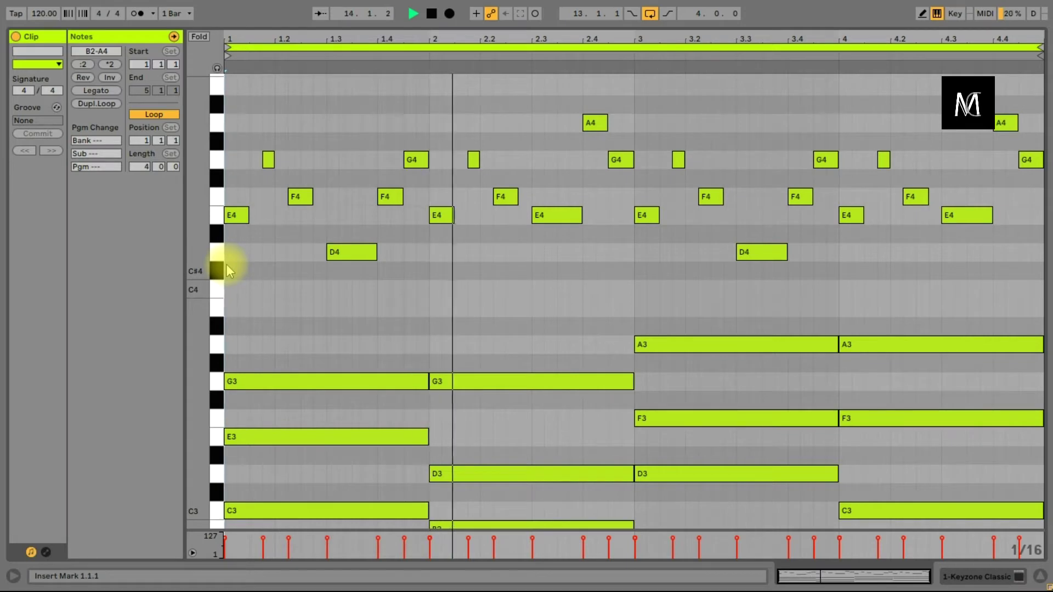
scroll(226, 265, down, 1)
scroll(226, 265, down, 5)
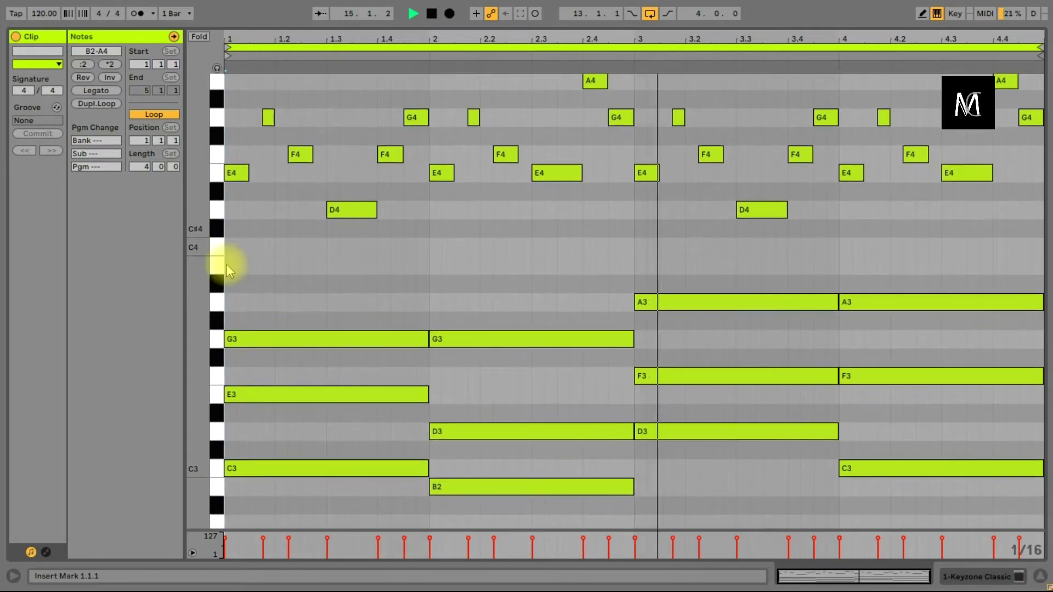
scroll(226, 264, down, 5)
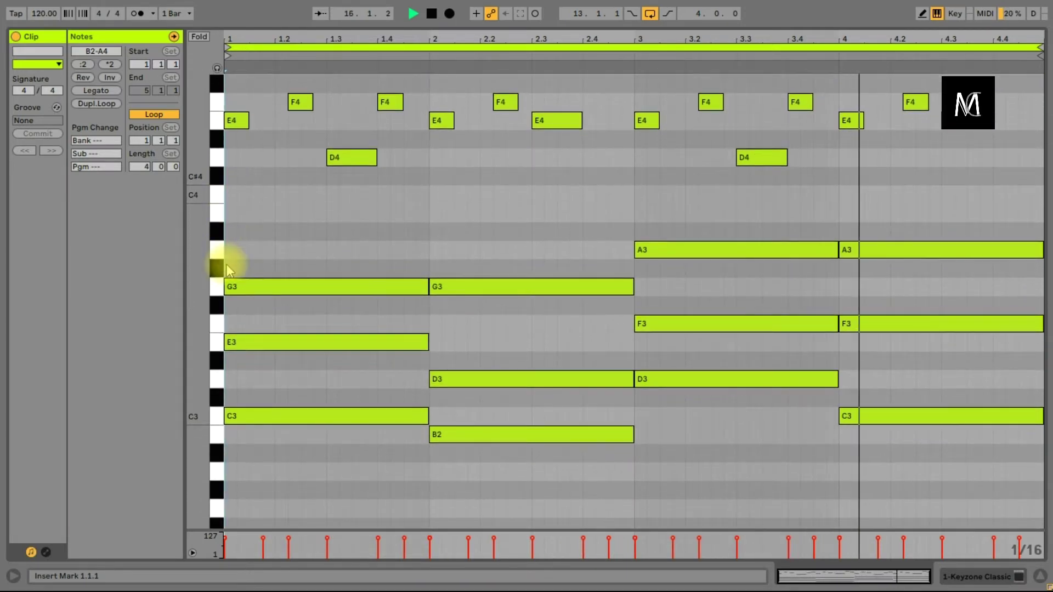
scroll(226, 265, up, 4)
key(space)
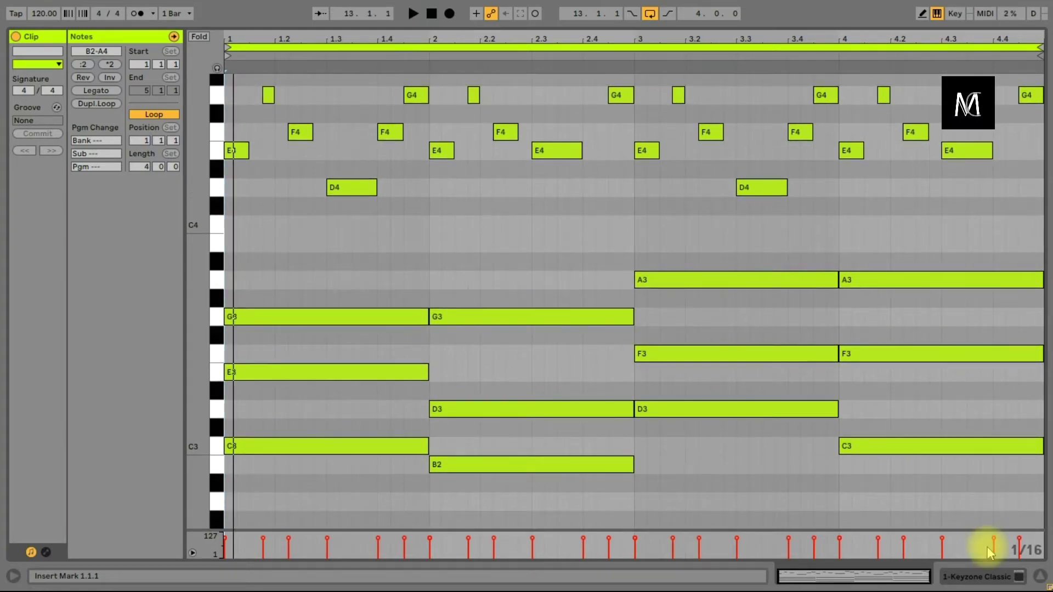
Step: Select all chord notes below the melody, from B2 to A3, to examine the progression and play it
drag(328, 239, 946, 584)
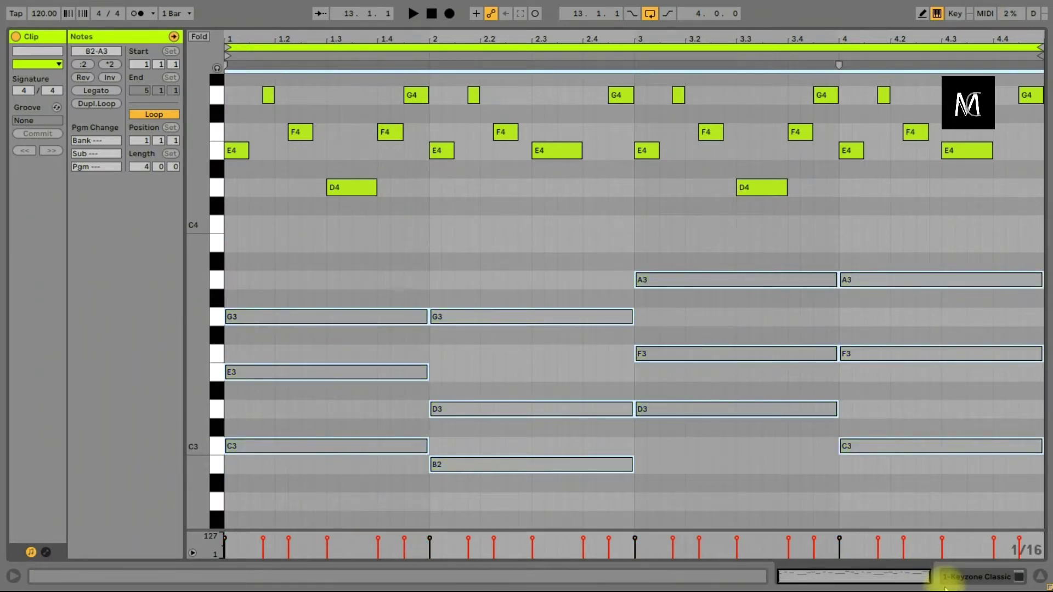
scroll(771, 482, up, 1)
key(space)
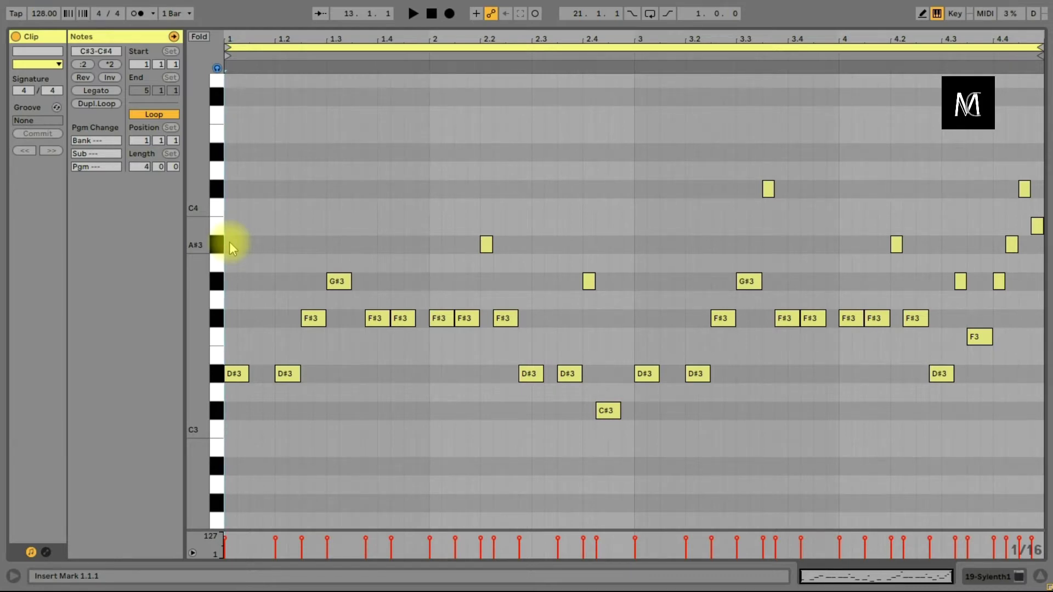
Step: Listen to the second example clip's single-note melody, replaying it to examine its rhythm and pitches
key(space)
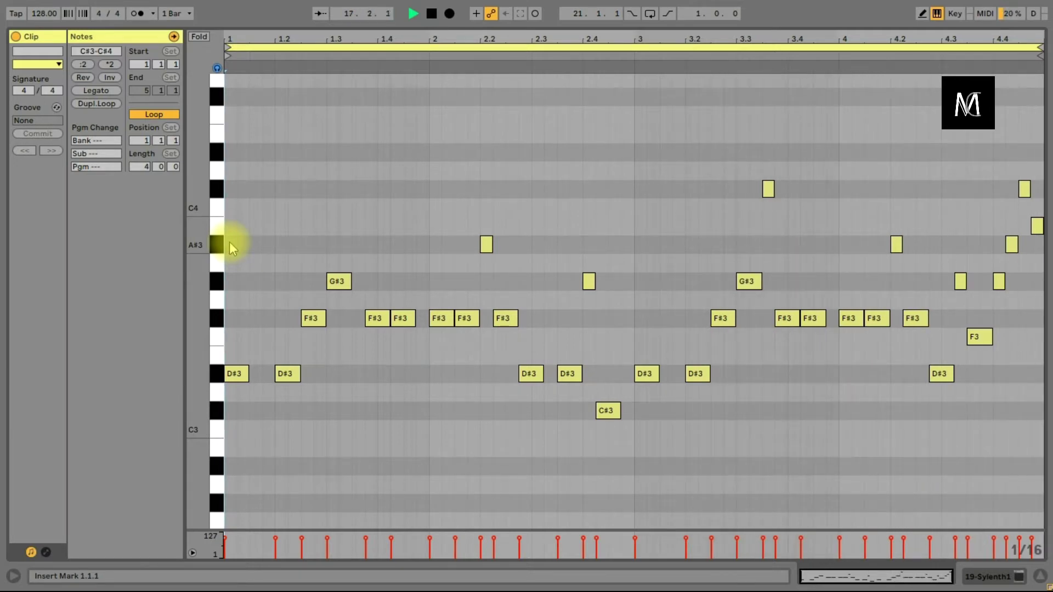
key(space)
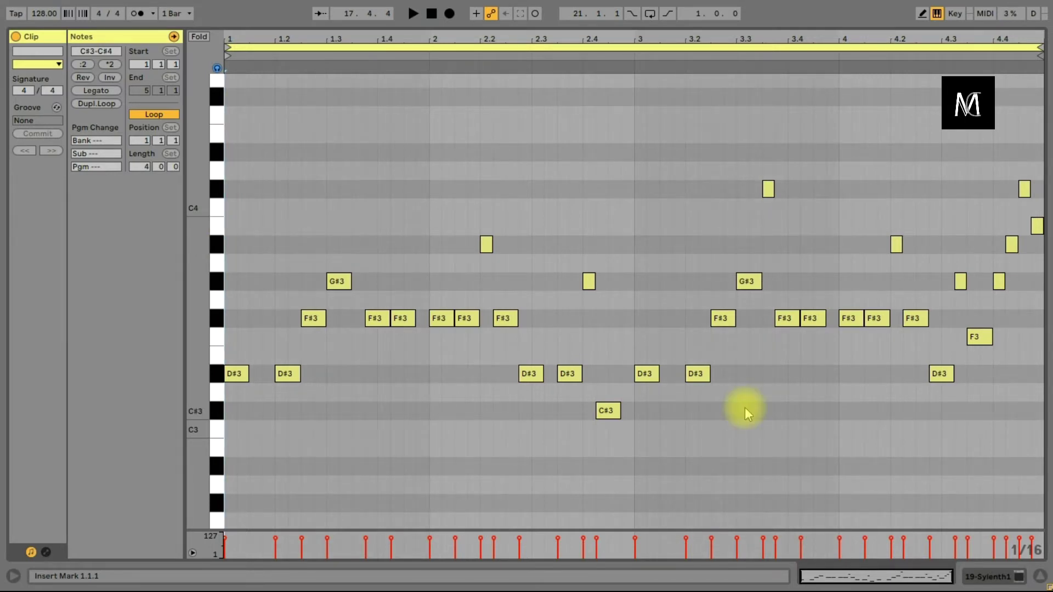
key(space)
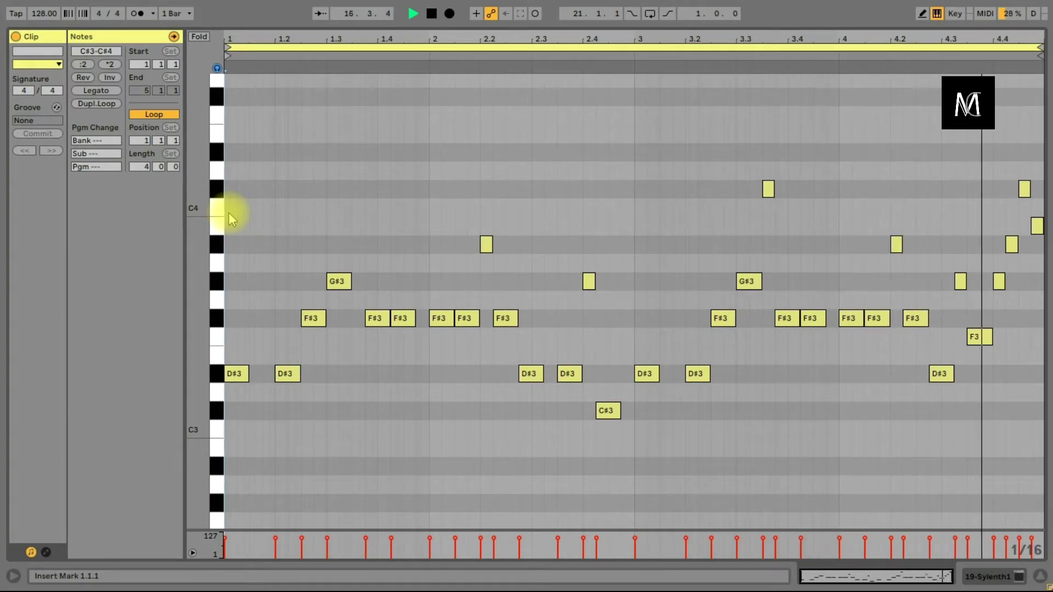
key(space)
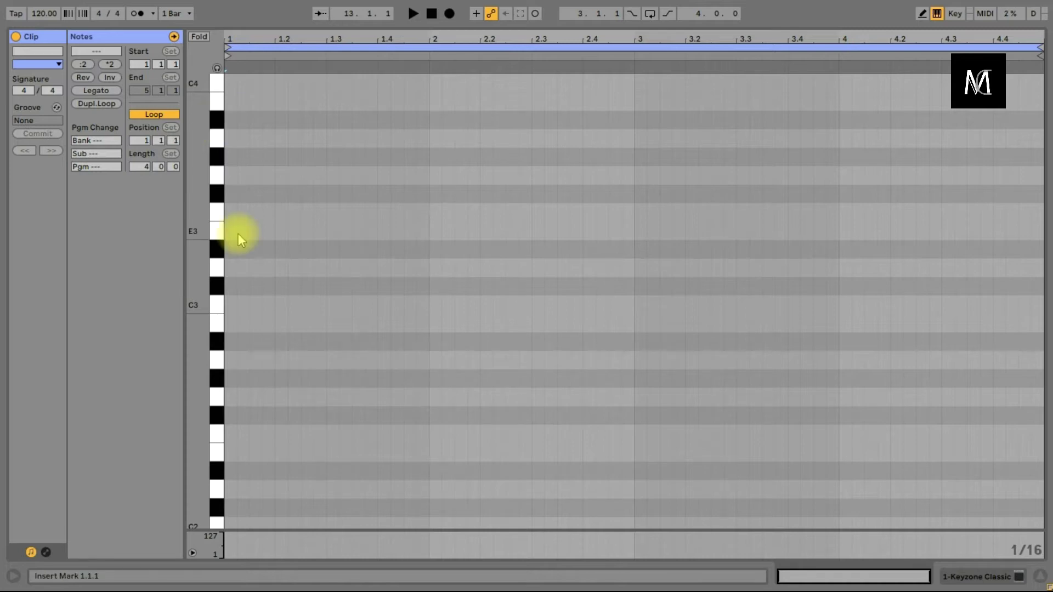
Step: Lay out the E minor scale (E, F#, G, A, B, C, D) as guide notes across several octaves just before bar 1
double_click(235, 119)
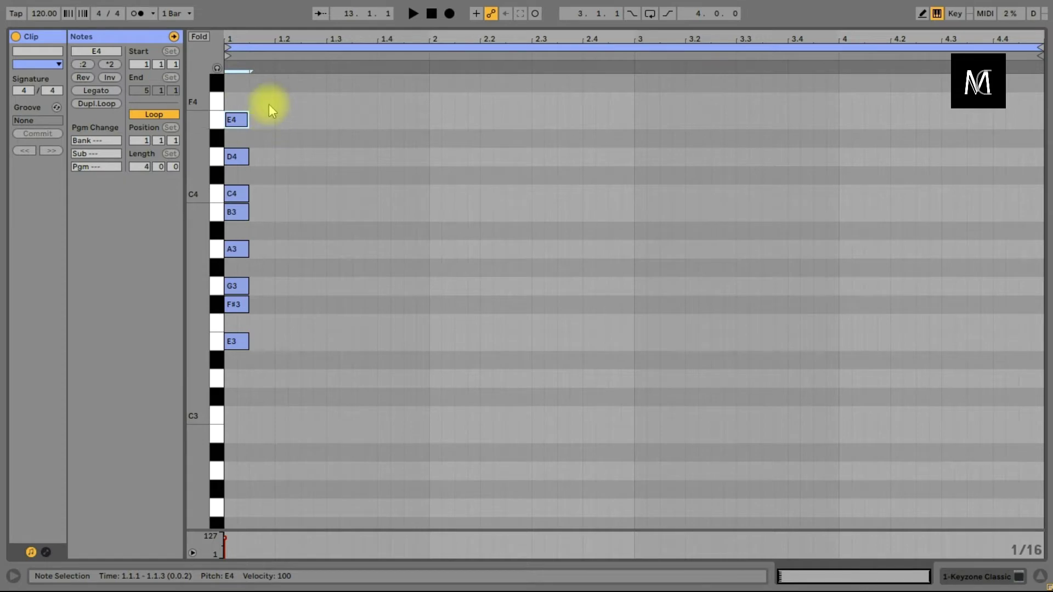
drag(263, 98, 220, 341)
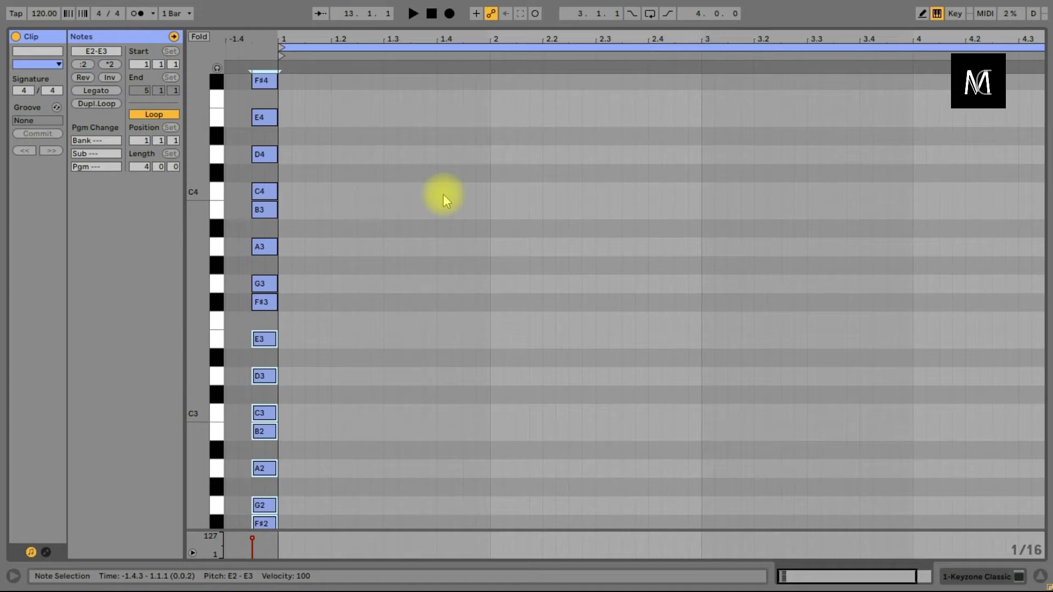
Step: Draw a one-bar E minor chord (E3, G3, B3) in bar 1 and build a B minor chord (B3, D4, F#4) in bar 2
double_click(285, 338)
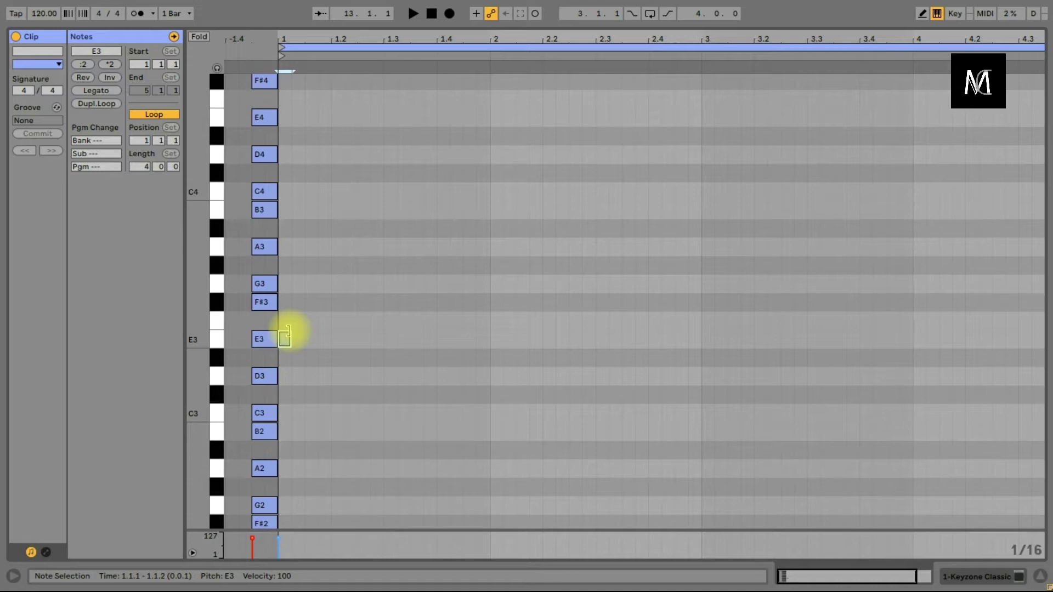
drag(287, 333, 462, 216)
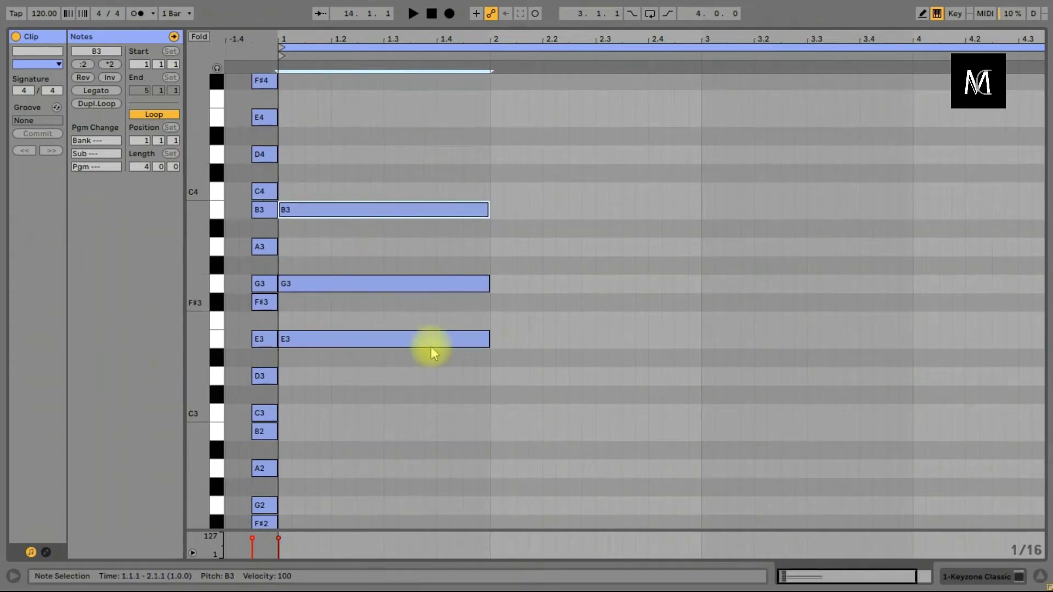
drag(404, 134, 628, 208)
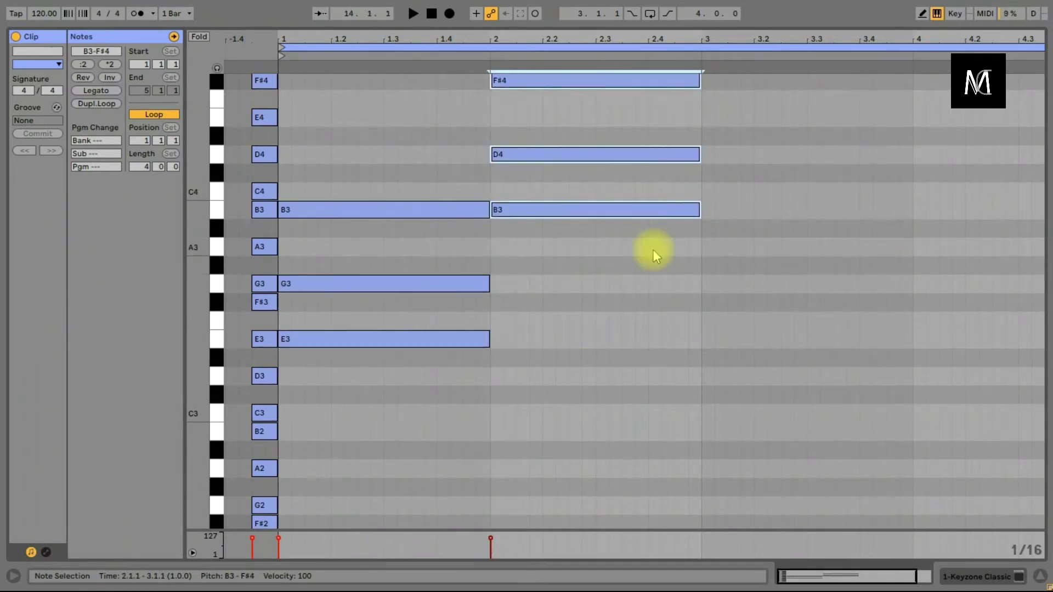
Step: Invert the bar 2 chord by lowering D4 and F#4 one octave, and listen to the chord progression
scroll(653, 249, up, 1)
scroll(653, 249, up, 3)
click(623, 242)
drag(623, 242, 614, 106)
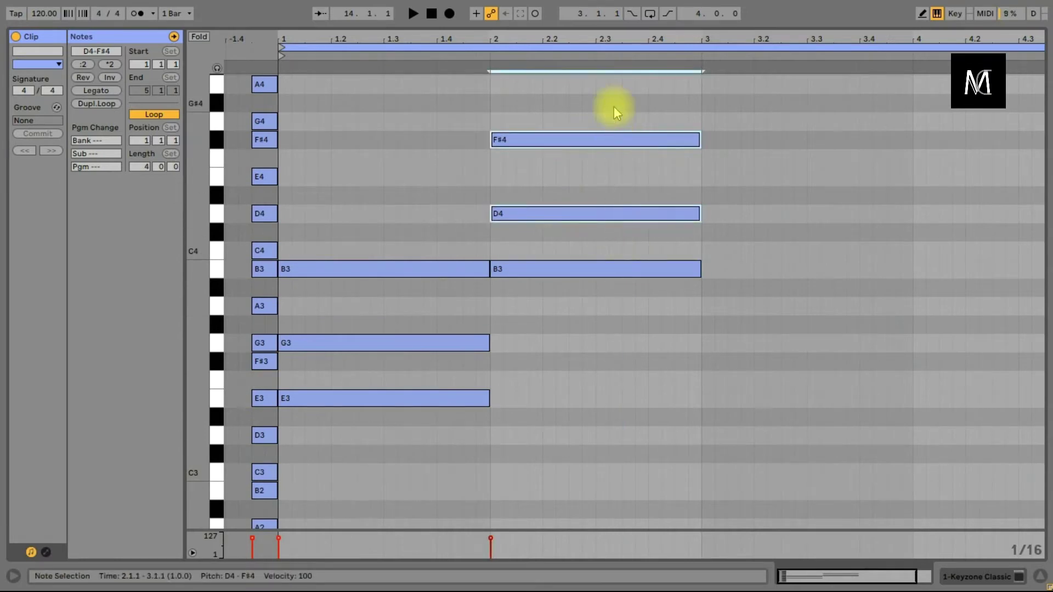
key(shift+Down)
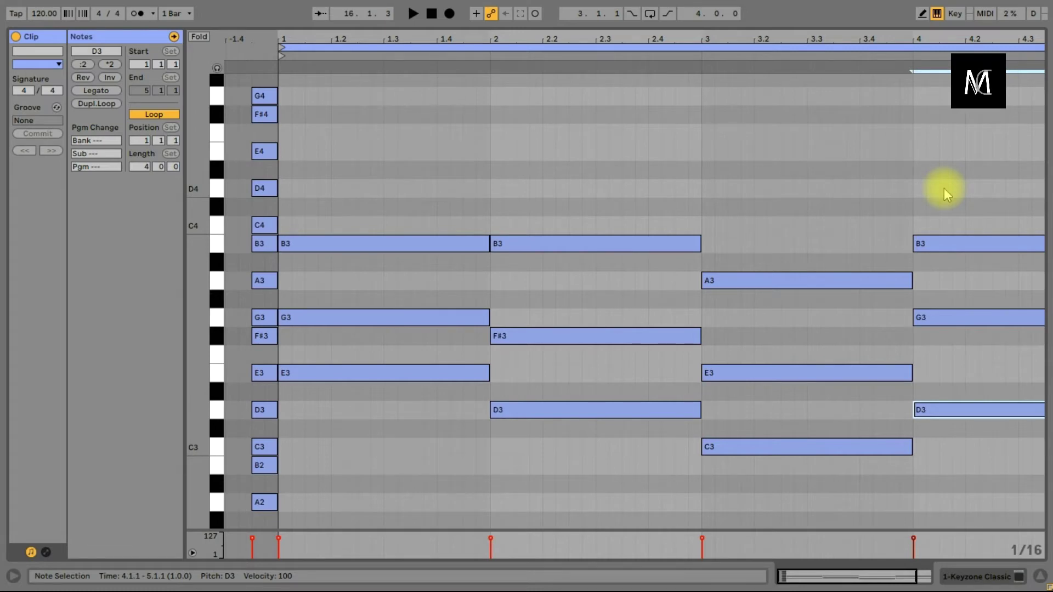
key(space)
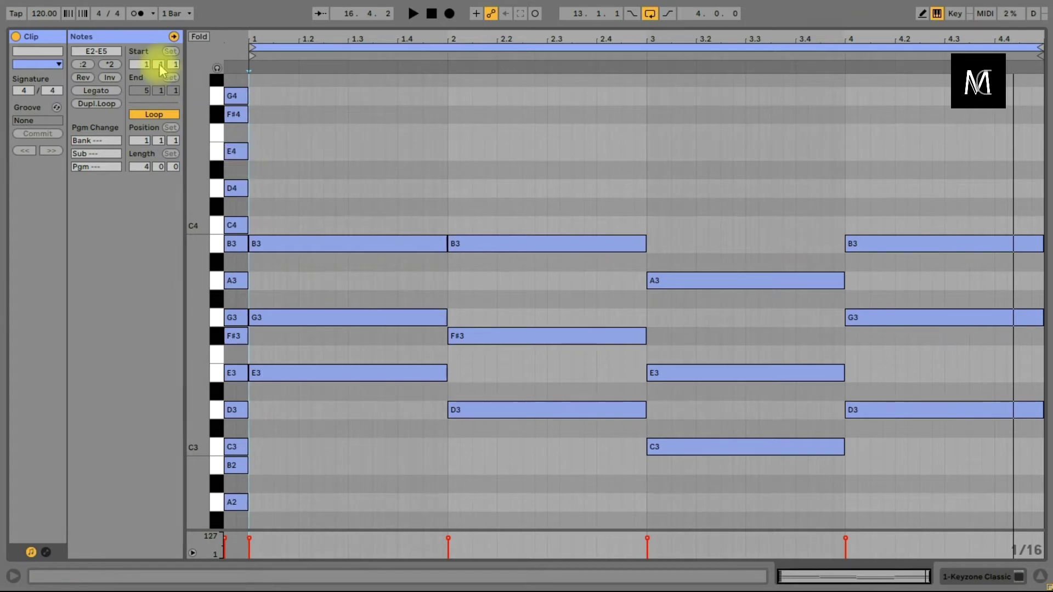
Step: Turn on the metronome and start the melody with a one-beat E4 at 1.1 and a half-beat A4 at 1.2, checking by ear
click(139, 14)
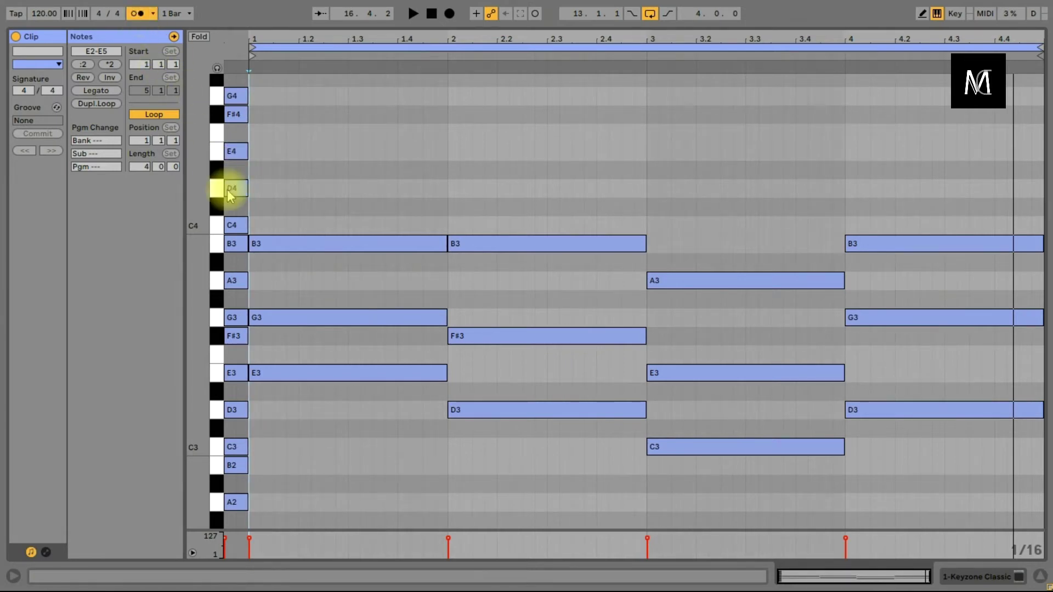
scroll(208, 182, up, 4)
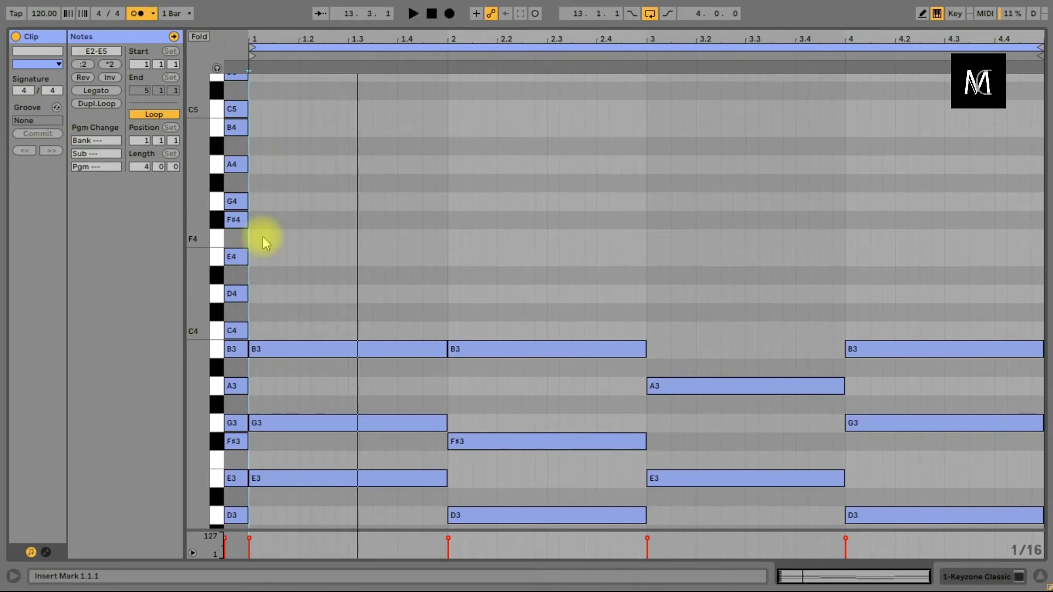
double_click(259, 258)
drag(261, 256, 328, 172)
key(space)
key(space)
key(space)
Step: Add a half-beat G4 to the melody at 1.2.3 and audition the phrase
drag(346, 164, 339, 204)
key(space)
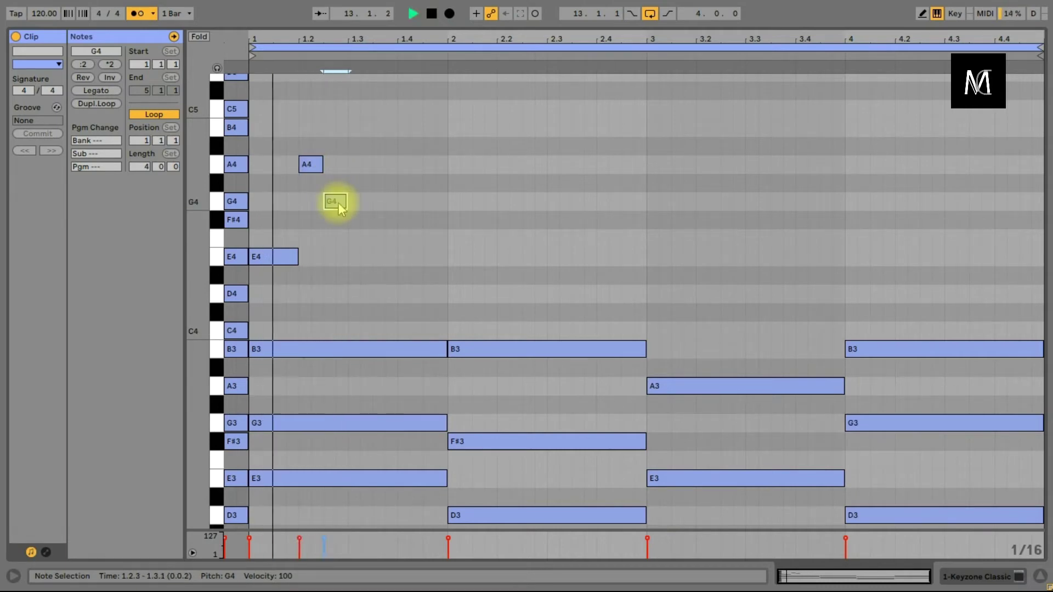
key(space)
Step: Add a melody note at 1.3, trying F#4 and A4 before settling on a one-beat B4
drag(340, 207, 362, 228)
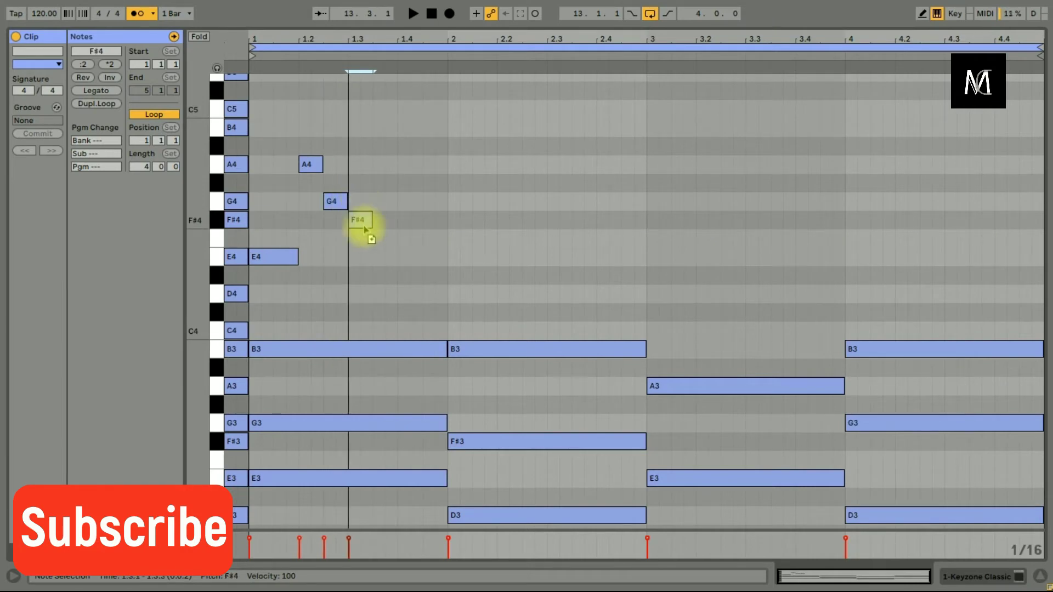
key(space)
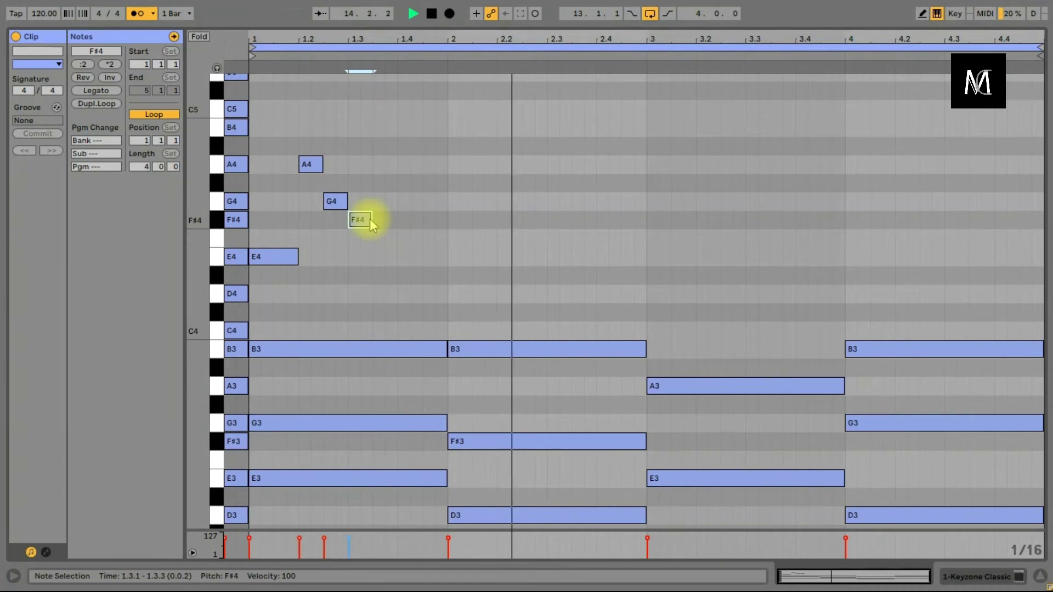
drag(364, 219, 366, 170)
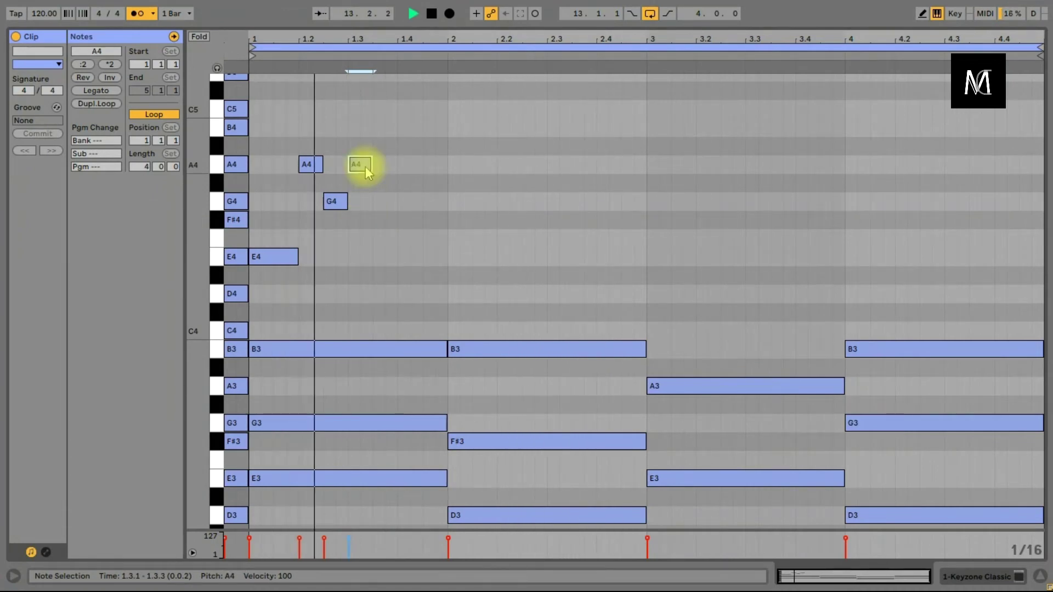
key(space)
drag(366, 171, 393, 133)
key(space)
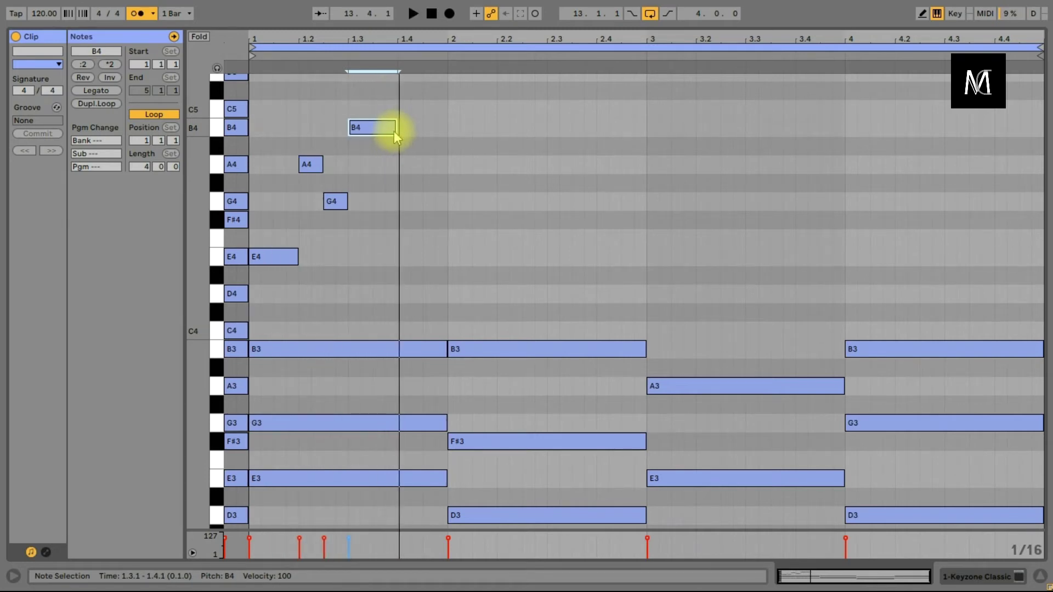
Step: Complete bar 1 of the melody with half-beat notes F#4 at 1.4 and E4 at 1.4.3, checking by ear
drag(387, 130, 439, 264)
key(space)
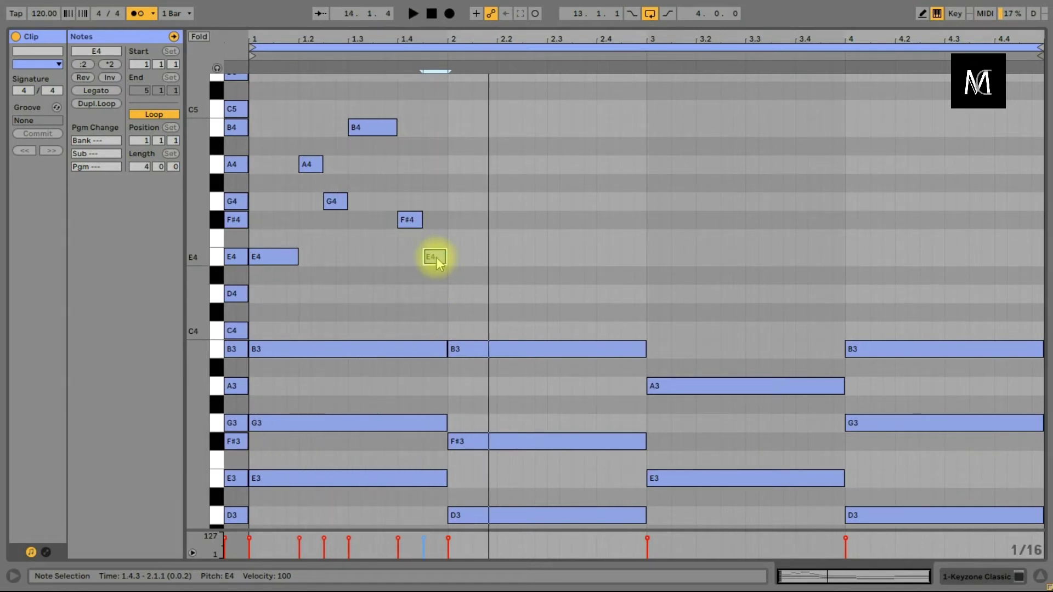
key(space)
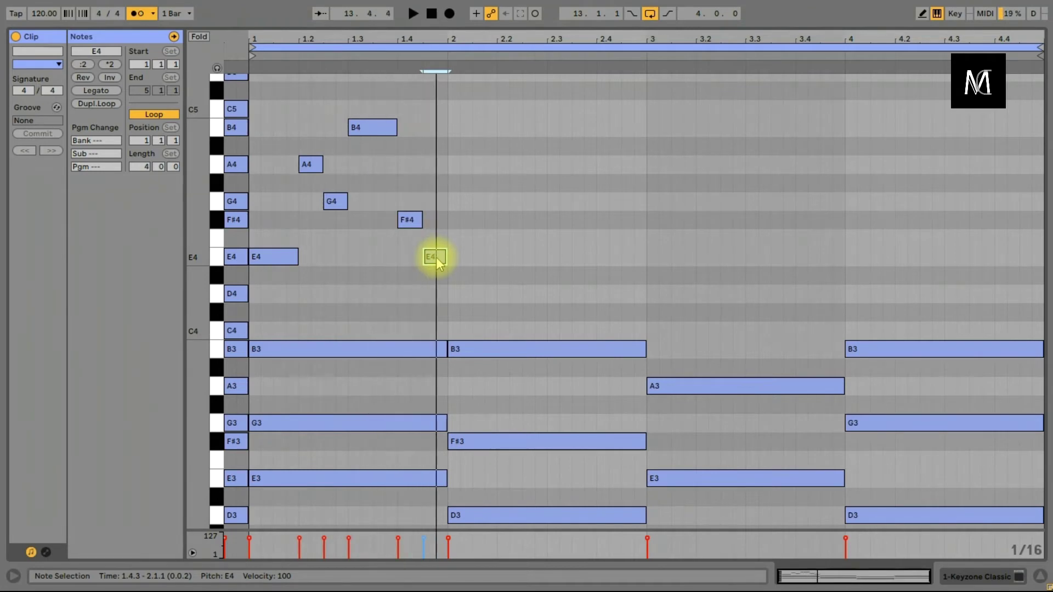
Step: Open bar 2 of the melody, trying G4 at 2.1 before settling on B4 extended to one beat
drag(434, 262, 462, 211)
key(space)
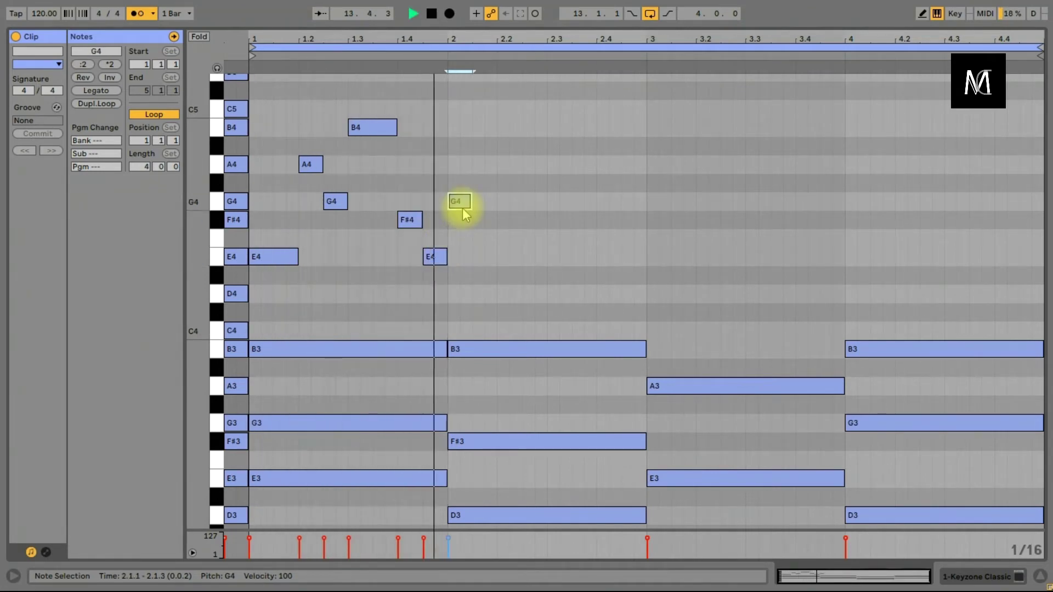
key(space)
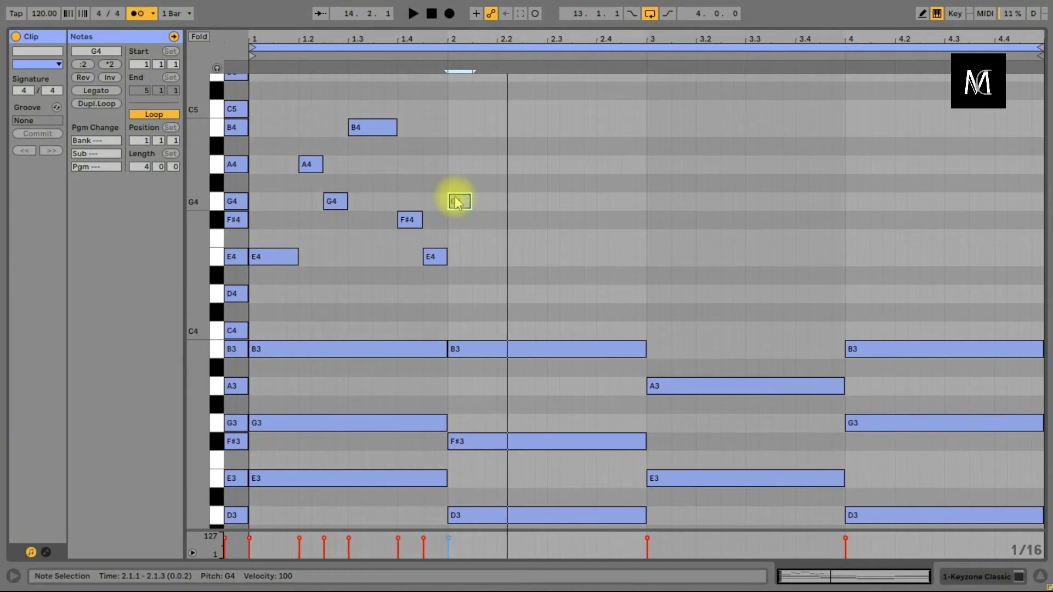
drag(455, 200, 459, 133)
key(space)
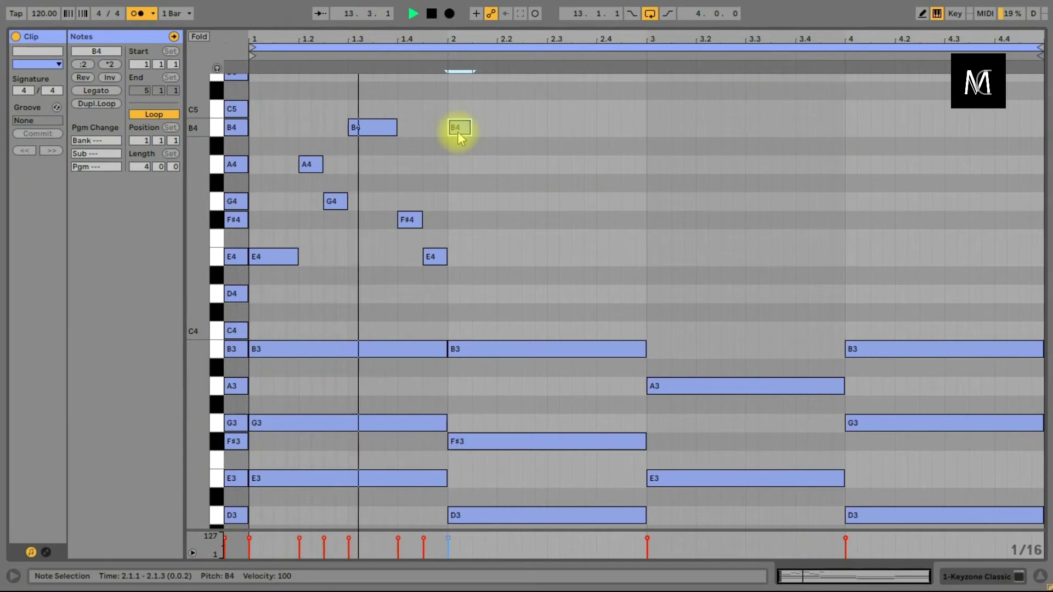
key(space)
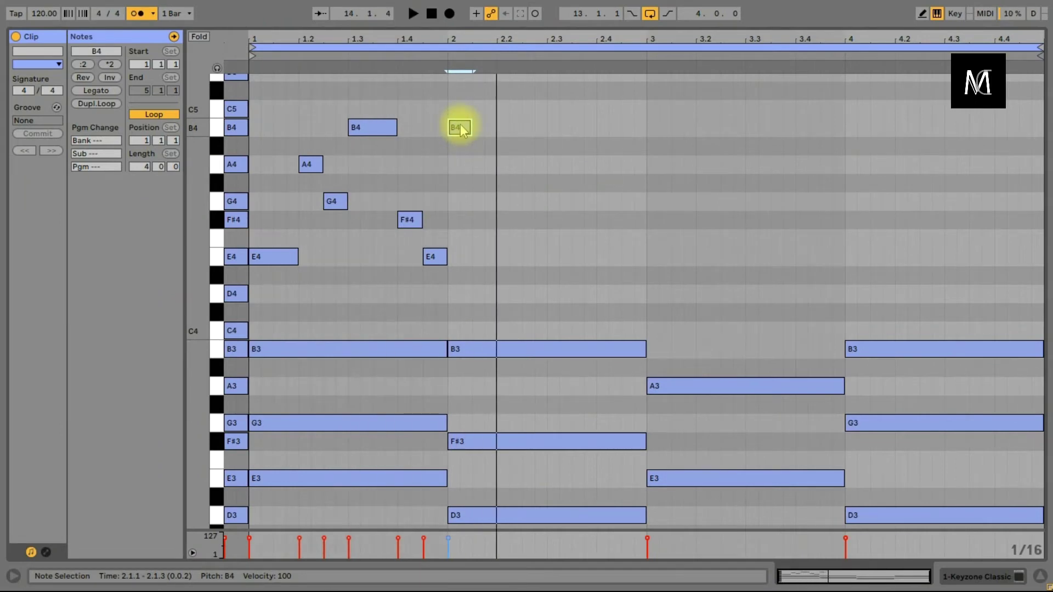
drag(459, 128, 485, 128)
Step: Fill the rest of bar 2 with half-beat A4 at 2.2 and G4 at 2.2.3, then one-beat A4 at 2.3 and F#4 at 2.4
drag(548, 162, 540, 200)
key(space)
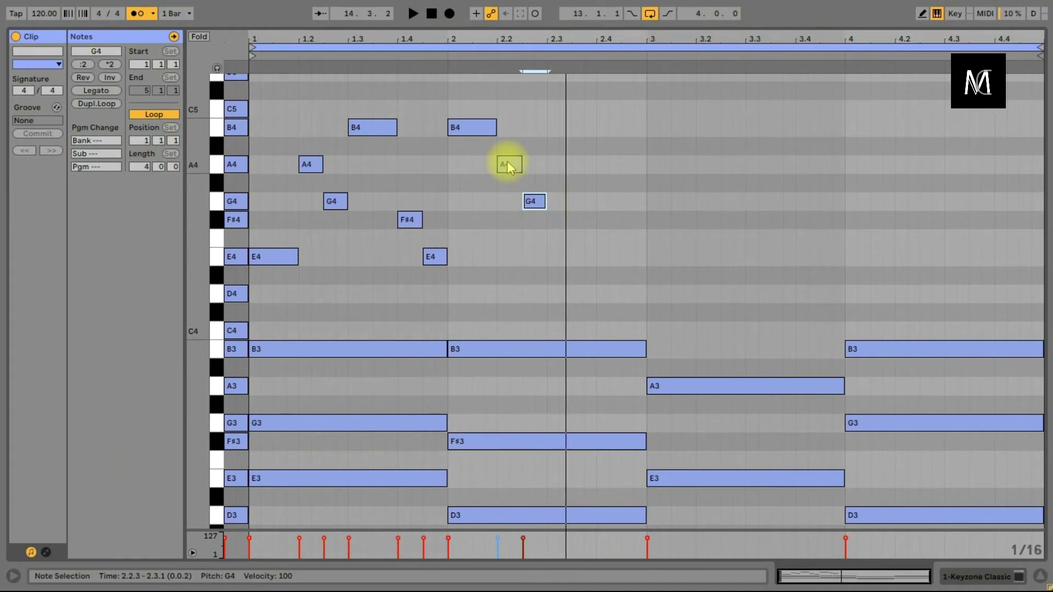
drag(536, 201, 565, 165)
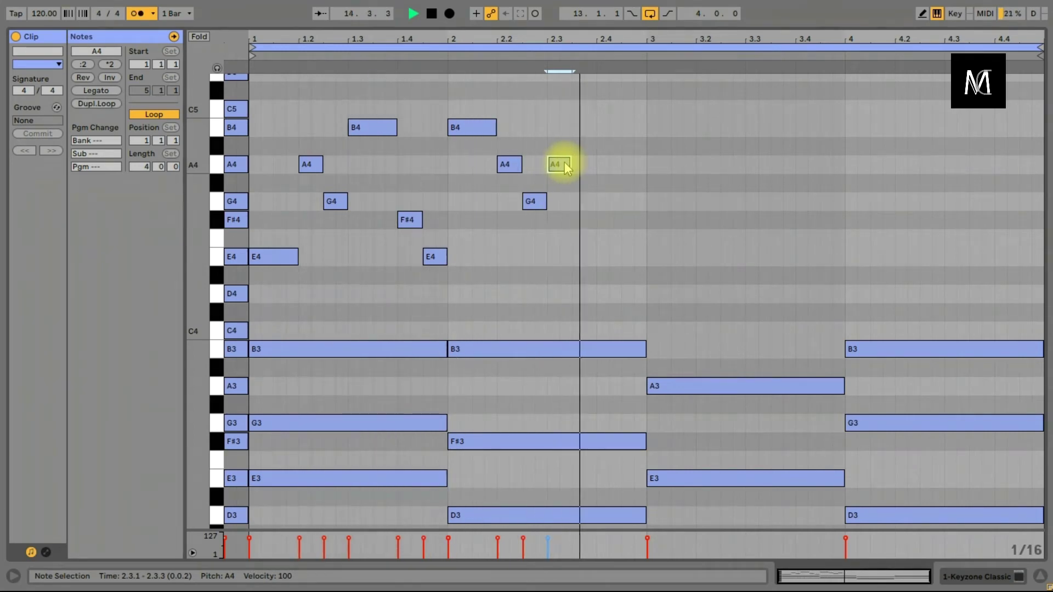
drag(569, 164, 620, 222)
key(space)
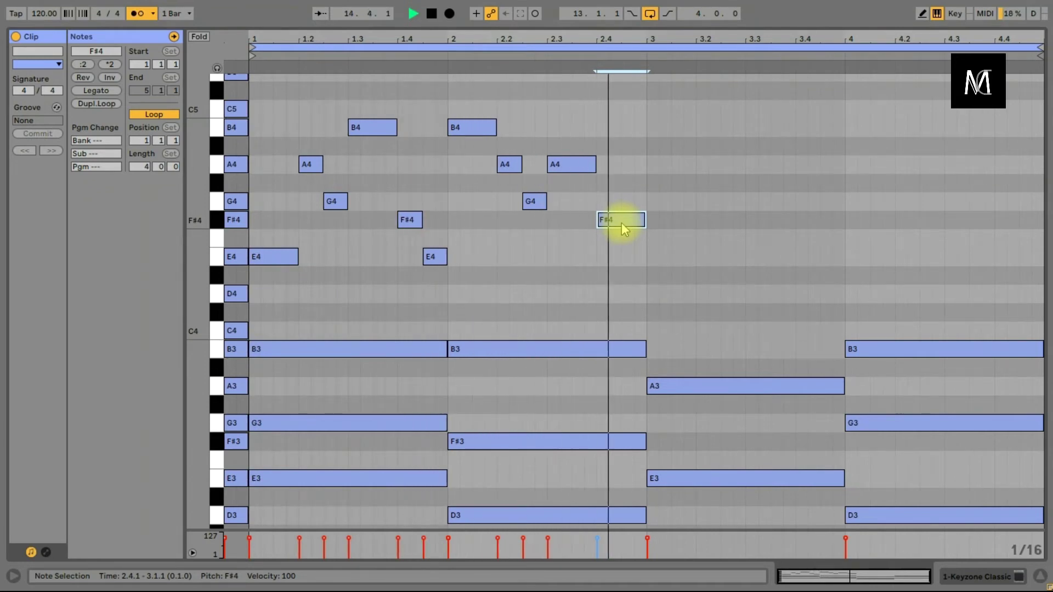
Step: Shorten the F#4 at 2.4 to a half beat, add a half-beat D4 at 2.4.3, and play the result
drag(644, 220, 638, 297)
key(space)
scroll(637, 297, down, 1)
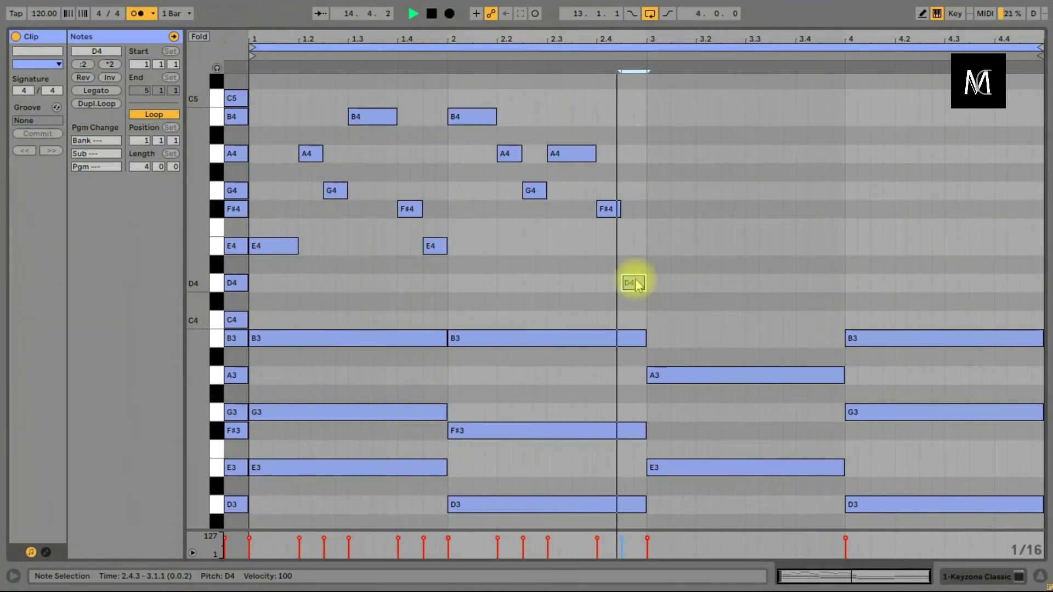
key(space)
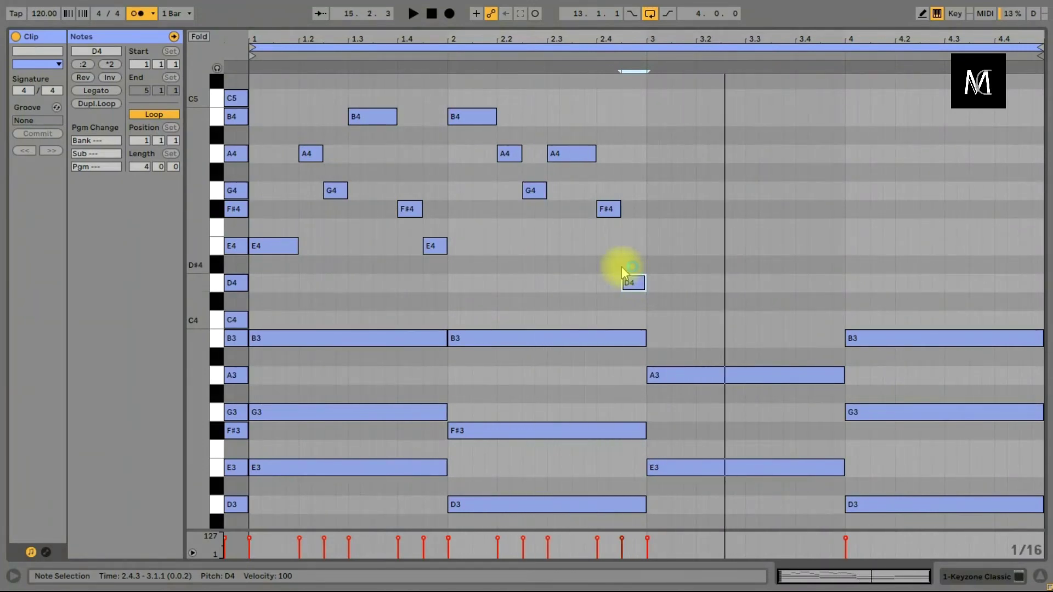
Step: Try shortening the B4 at 2.1 to a half beat with a half-beat G4 at 2.1.3, checking by ear
drag(495, 117, 470, 121)
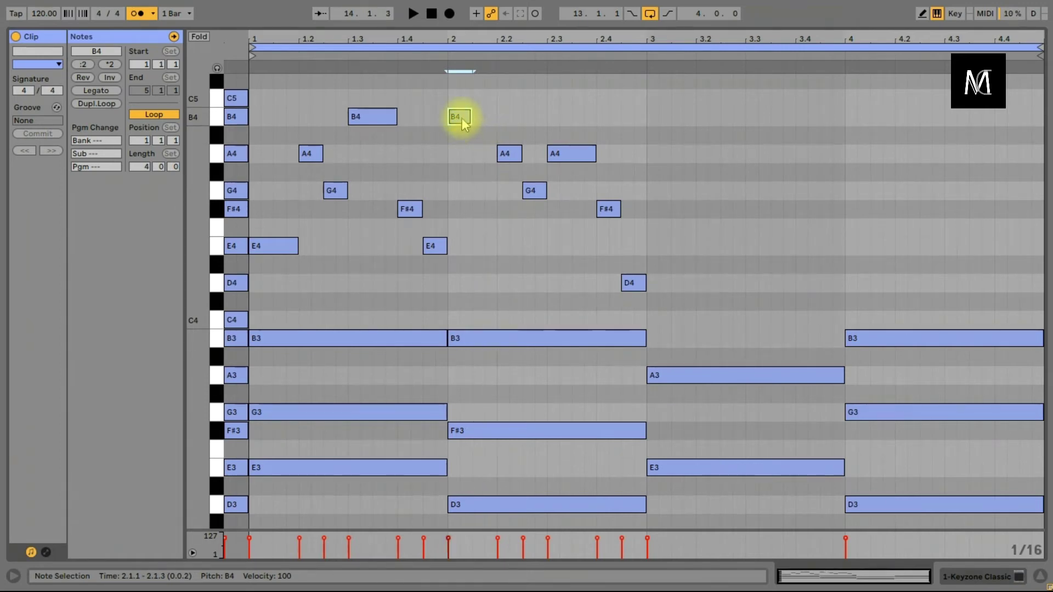
double_click(486, 192)
key(space)
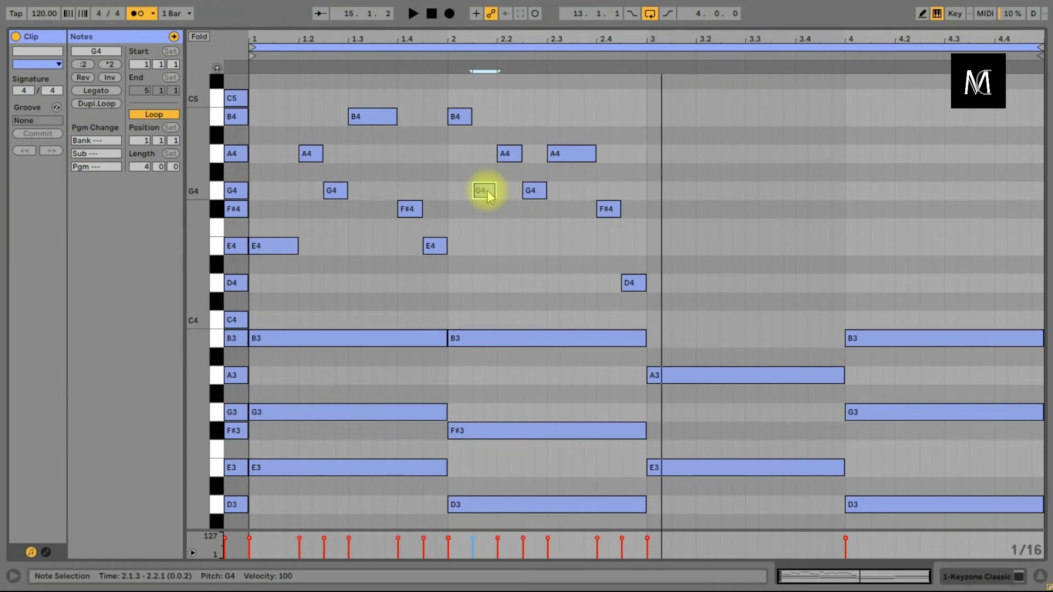
Step: Try ending bar 2 with a one-beat F#4, and with a half-beat F#4 followed by G4 at 2.4.3
click(639, 284)
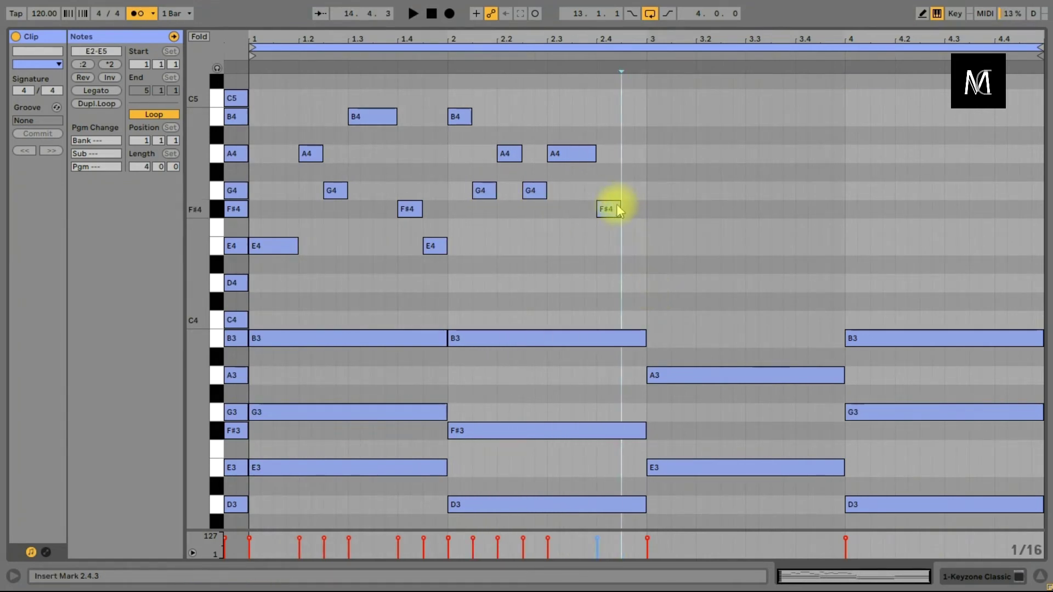
drag(620, 209, 645, 209)
key(space)
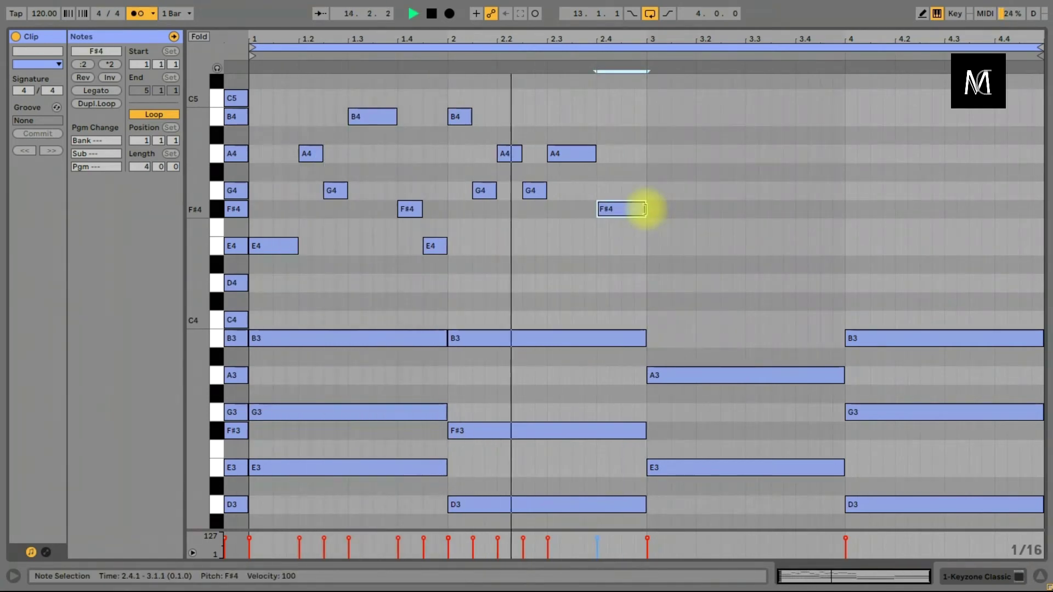
key(space)
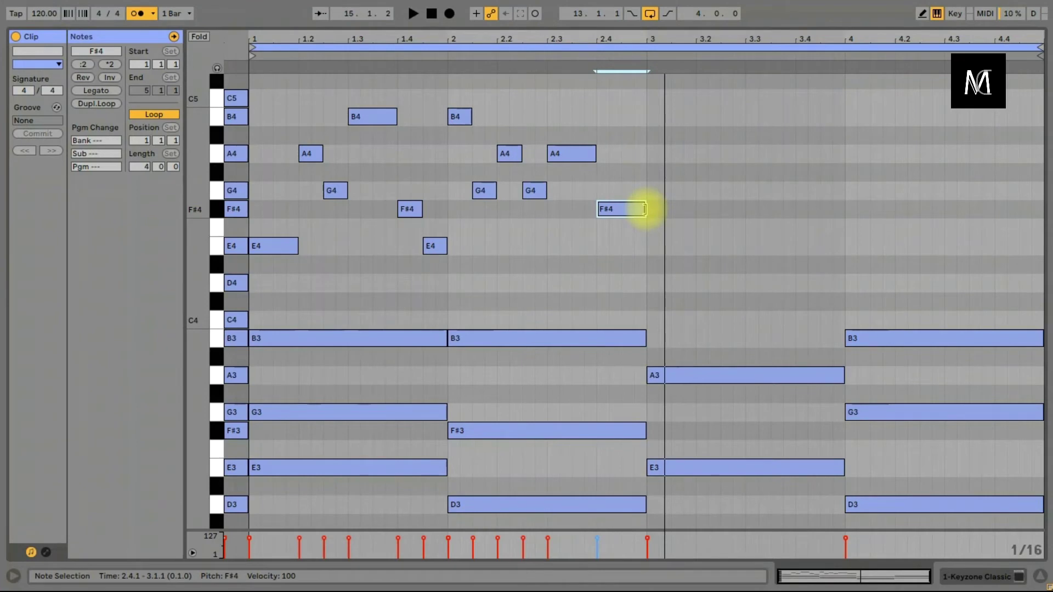
mouse_move(645, 209)
mouse_down()
mouse_move(609, 211)
mouse_move(635, 195)
mouse_up()
key(space)
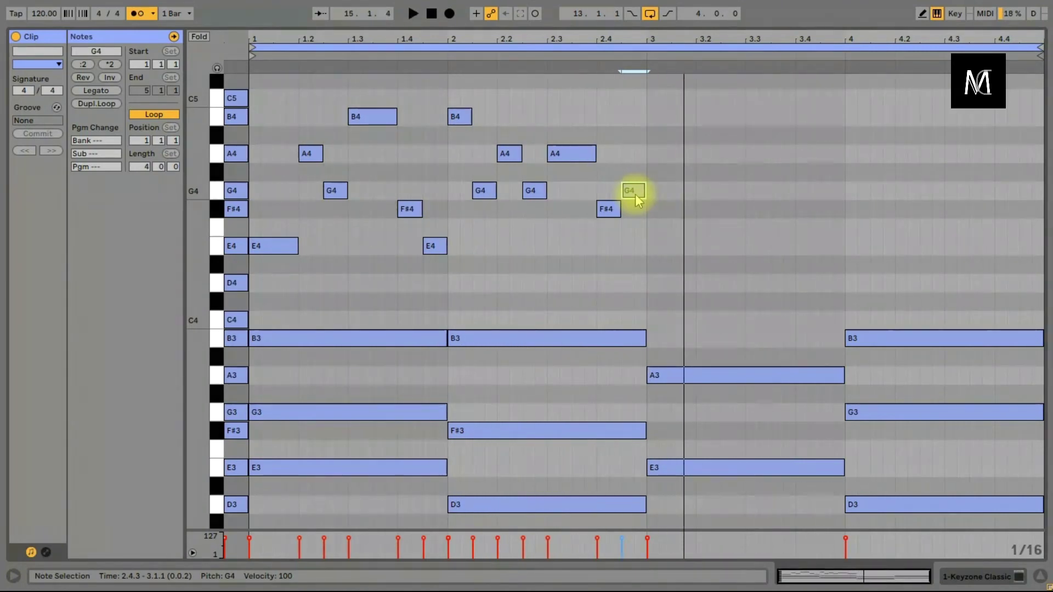
Step: Delete the G4 at 2.1.3, extend the B4 at 2.1 to one beat, and listen
click(478, 172)
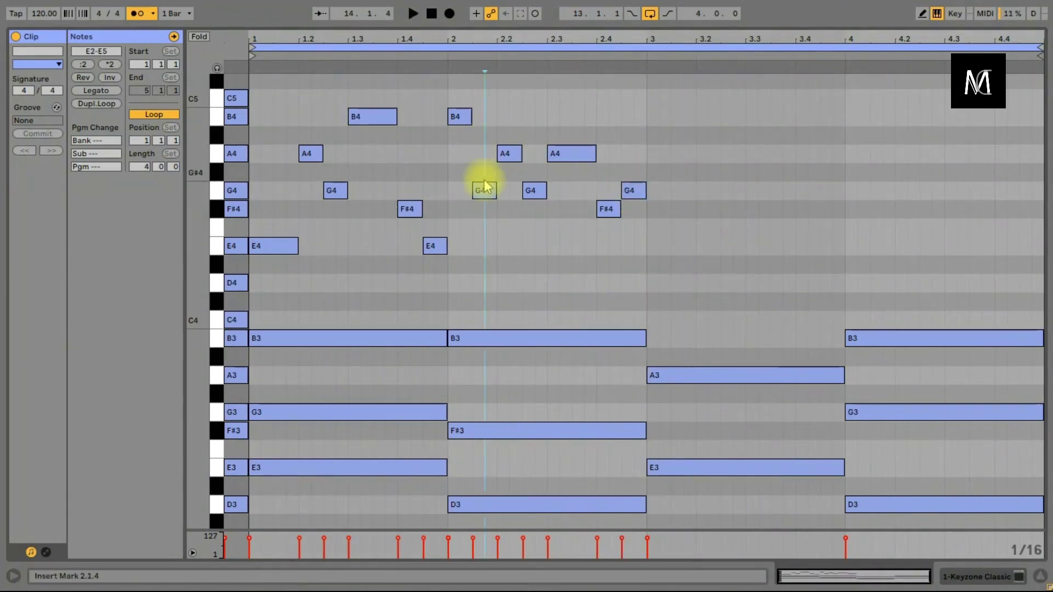
key(Delete)
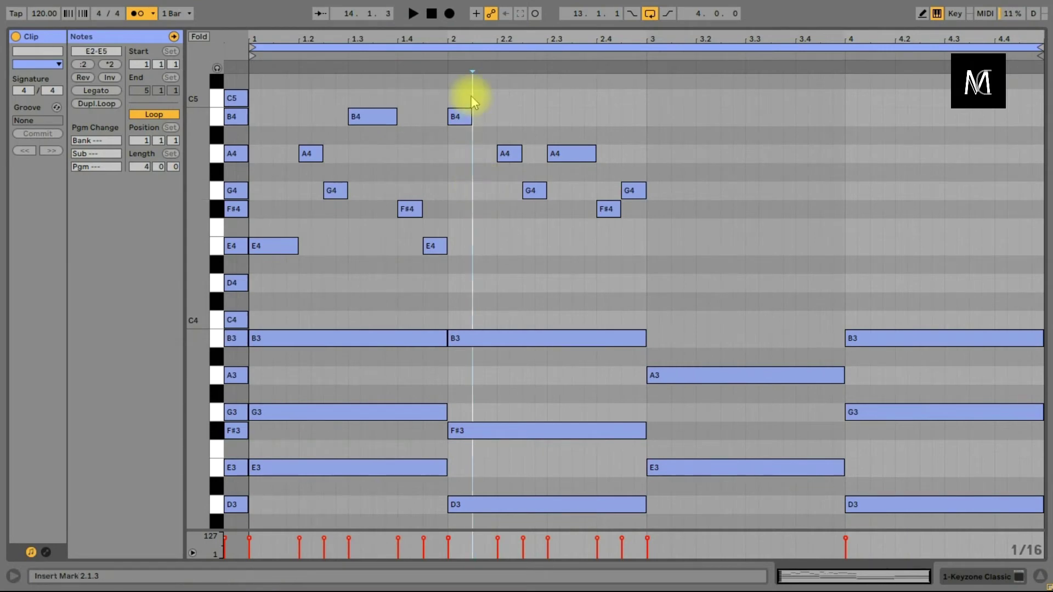
drag(470, 109, 494, 112)
key(space)
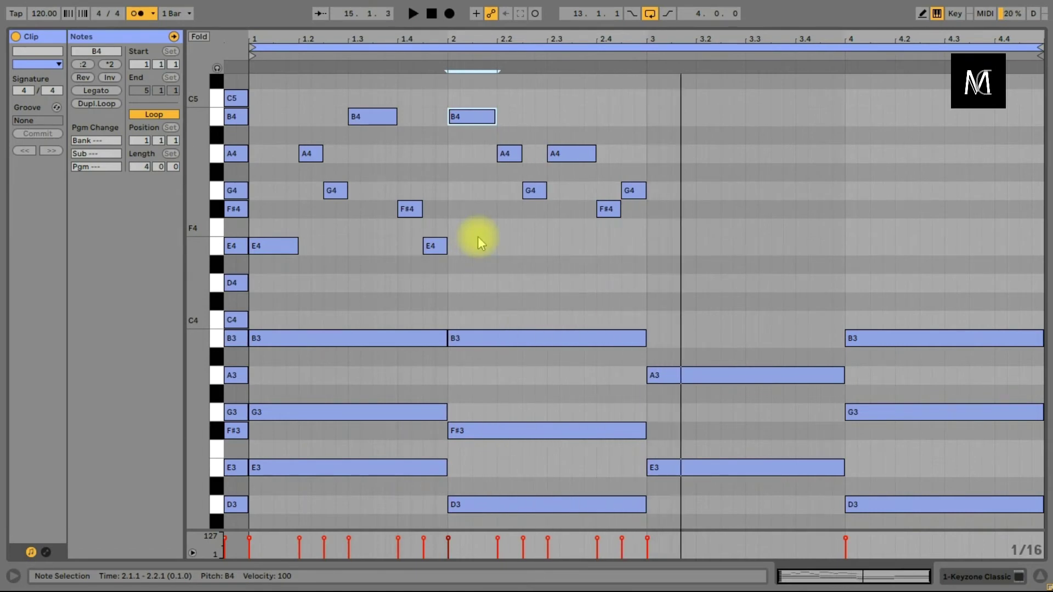
Step: Try B4 as the final half-beat note of bar 2 before returning it to D4, checking both by ear
drag(627, 193, 631, 118)
key(space)
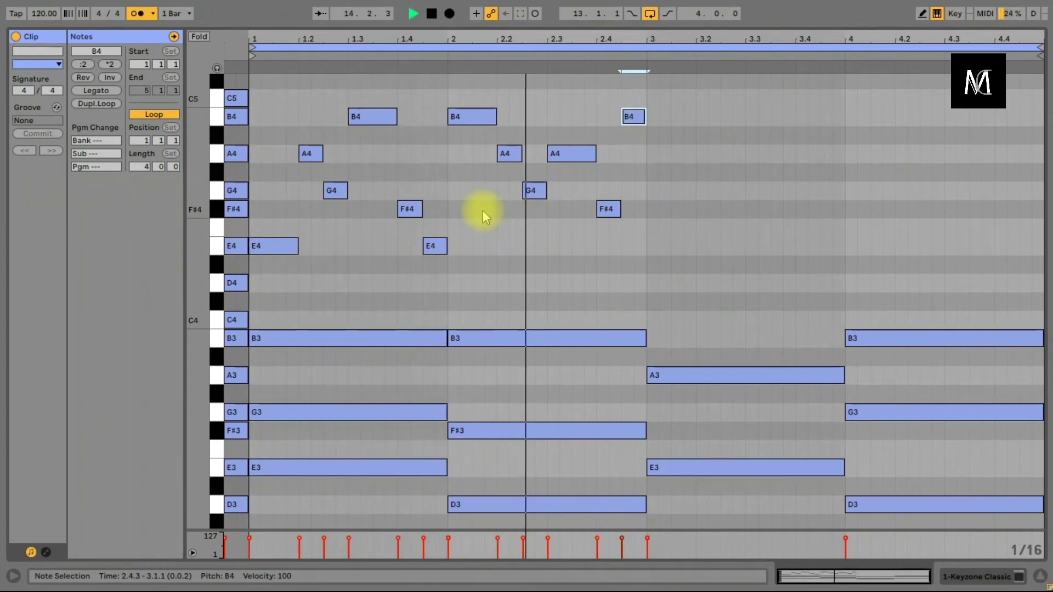
key(space)
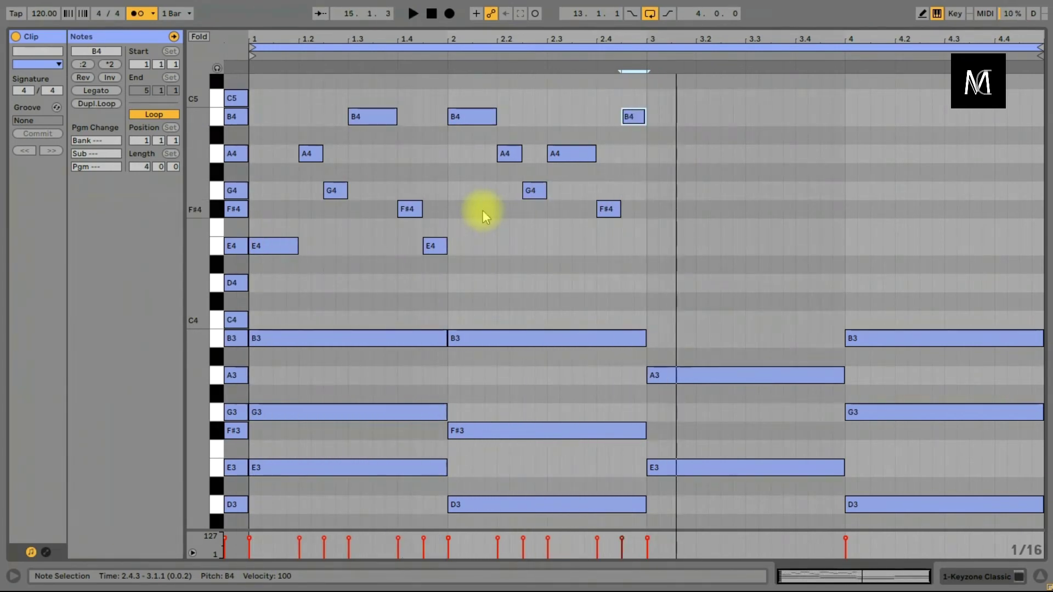
drag(634, 132, 639, 282)
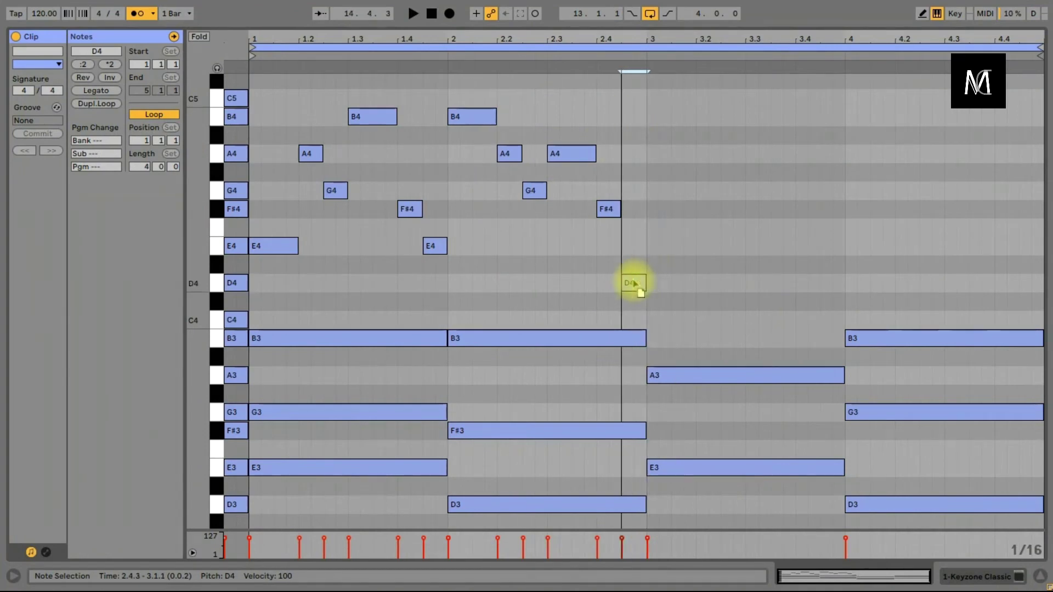
key(space)
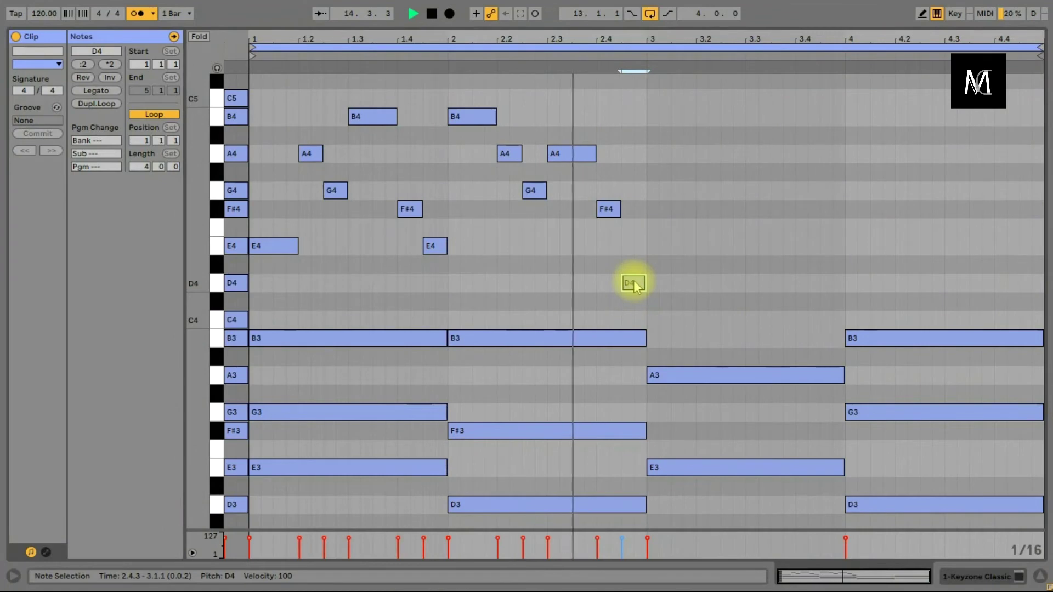
key(space)
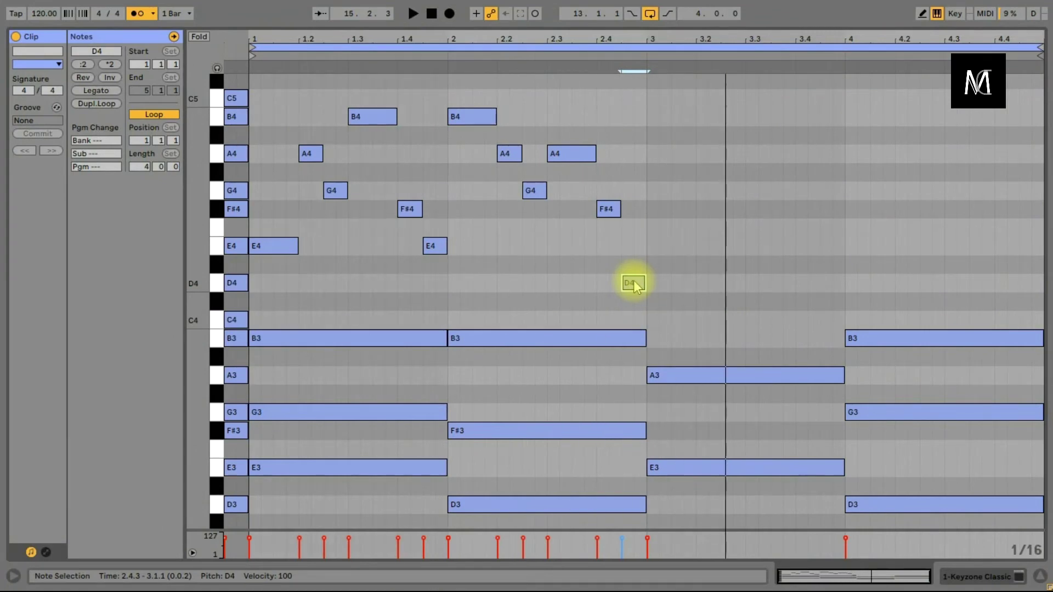
Step: Copy the melody notes of bars 1 and 2 into bars 3 and 4 and play the clip
drag(650, 291, 289, 86)
drag(265, 249, 657, 249)
key(space)
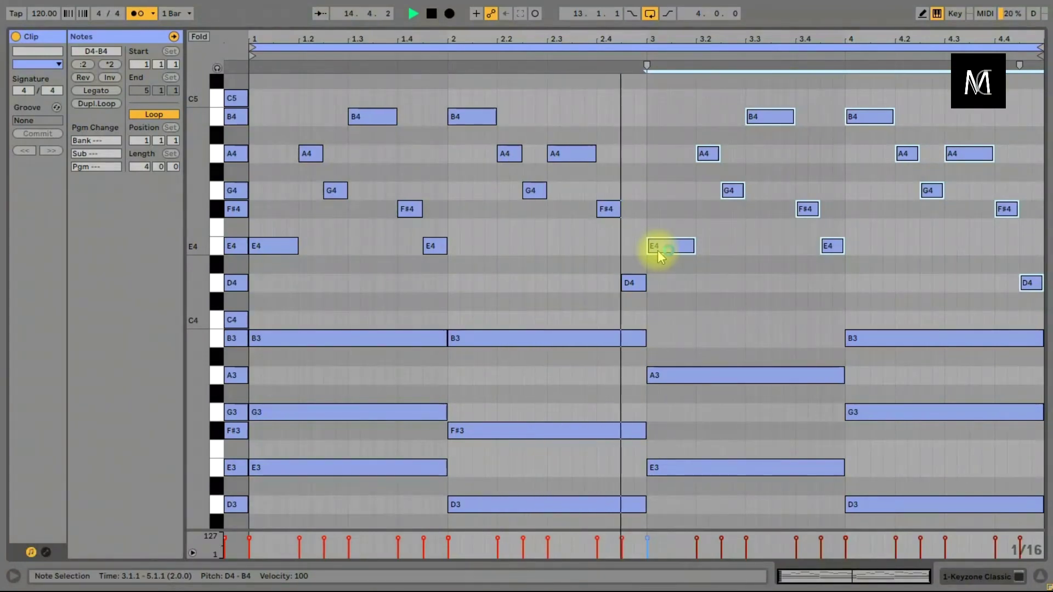
key(space)
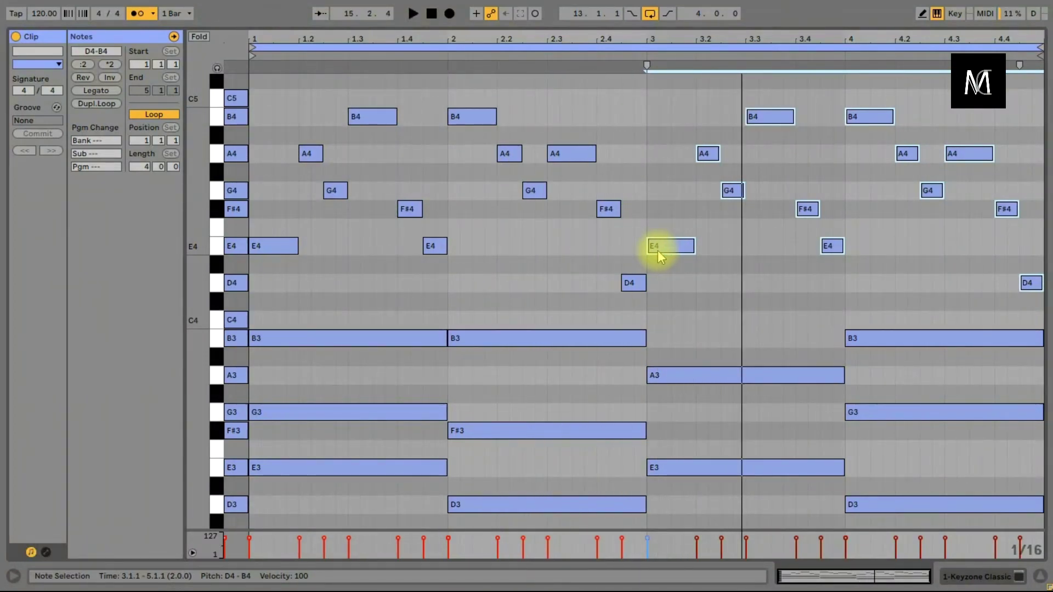
Step: Try B4 at 3.2 and A4 at 3.3 in the copied melody, and start playback
click(703, 155)
drag(703, 155, 705, 117)
drag(771, 115, 788, 156)
key(space)
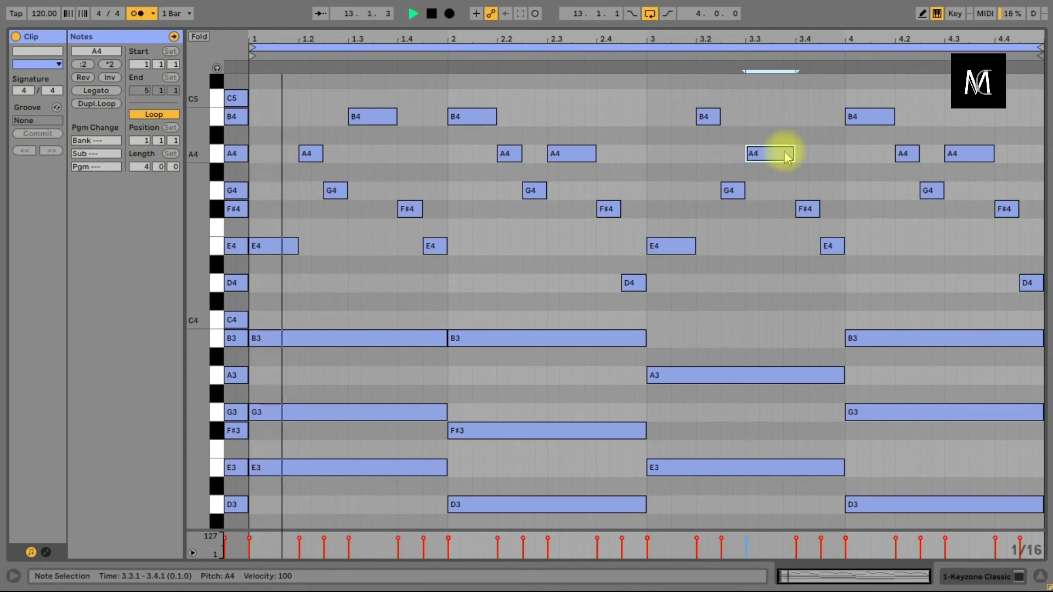
Step: Try A4 as the last note of bar 3 at 3.4.3, and undo the change after listening
click(835, 246)
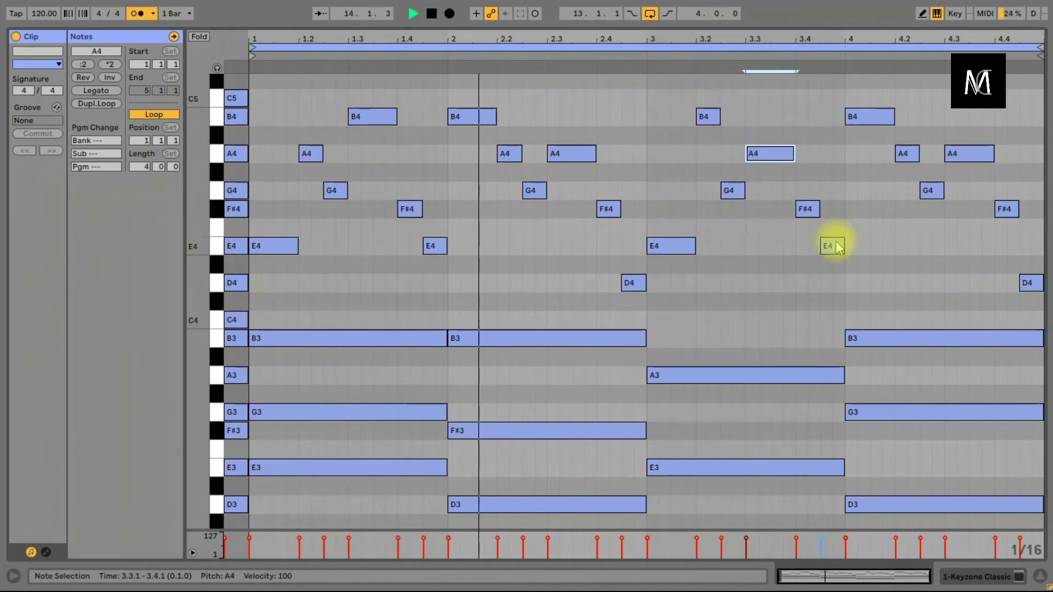
drag(836, 247, 834, 157)
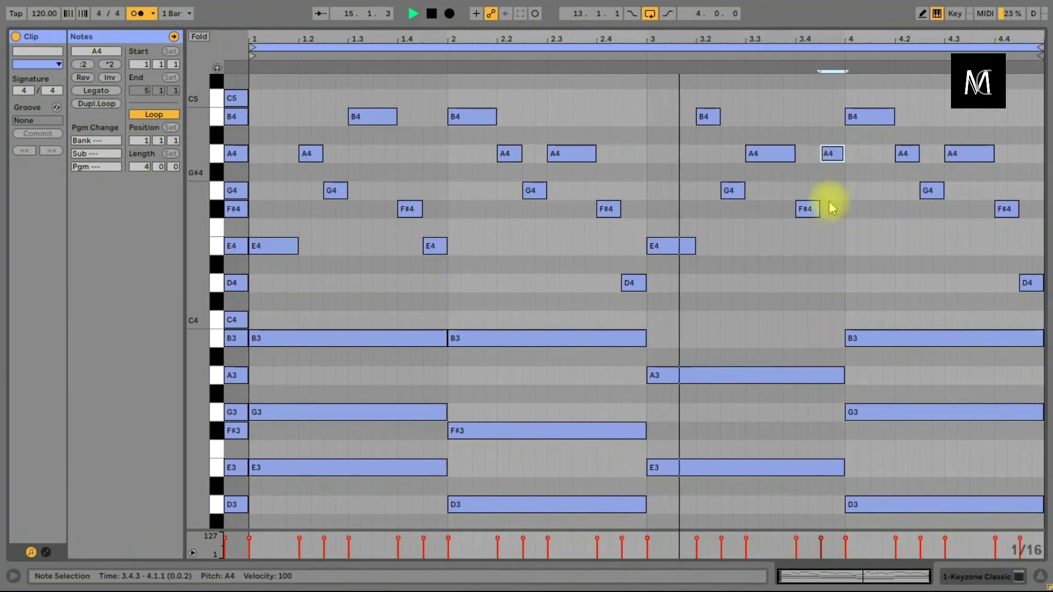
key(space)
key(ctrl+z)
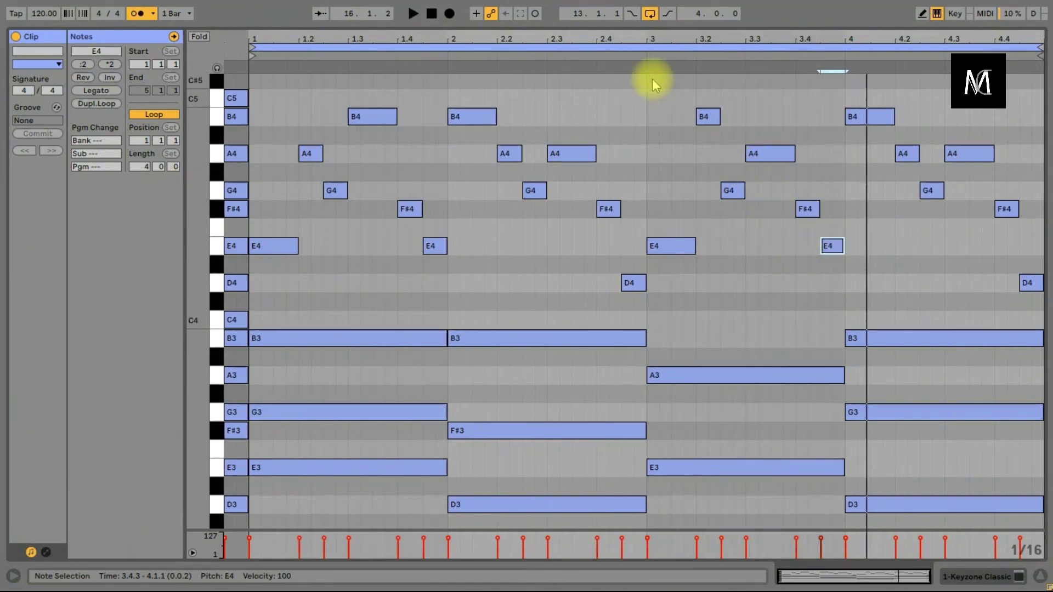
Step: Try opening bar 3 with G4 at 3.1, A4 at 3.2 and E4 at 3.2.3, checking by ear
click(644, 59)
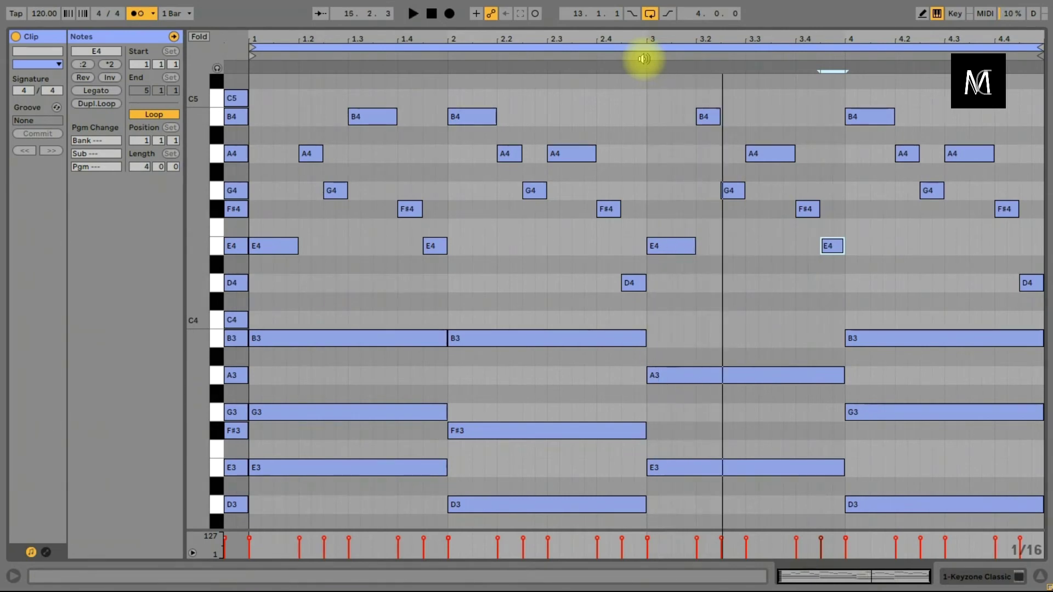
click(627, 62)
mouse_move(680, 249)
mouse_down()
mouse_move(674, 199)
mouse_move(733, 251)
mouse_up()
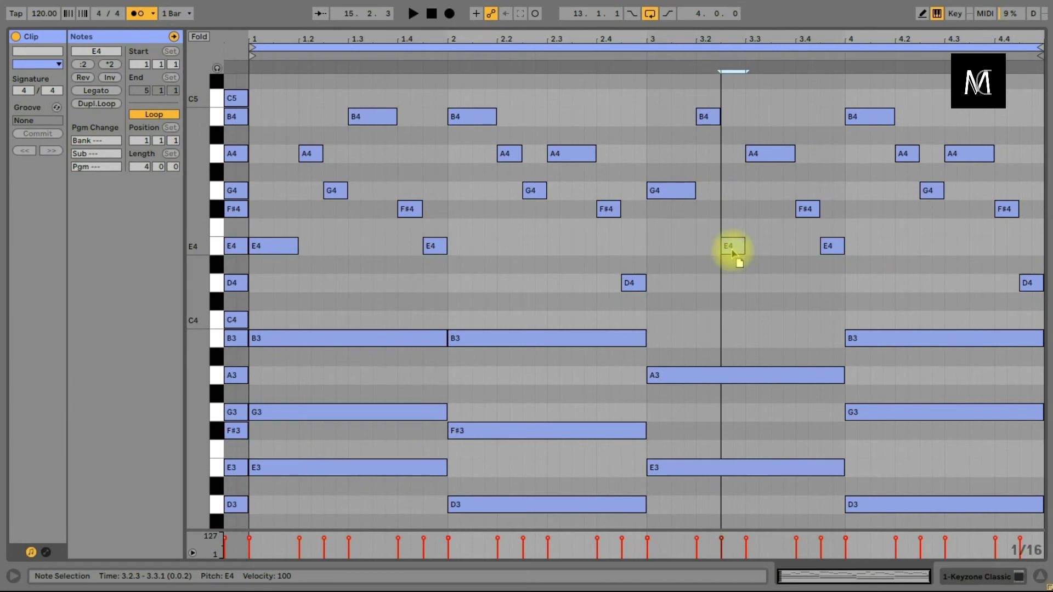
drag(703, 116, 704, 139)
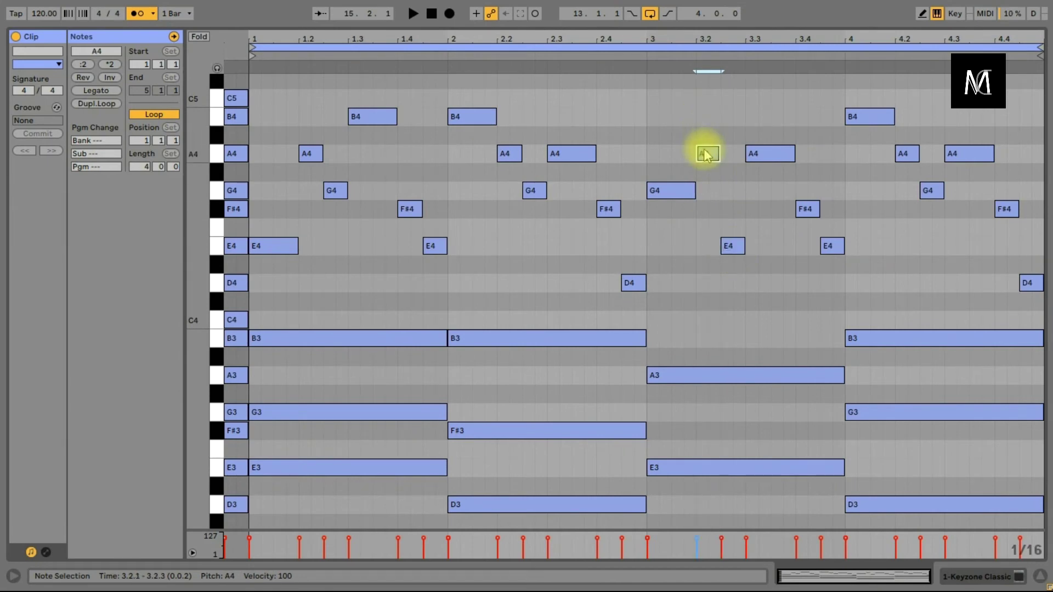
key(space)
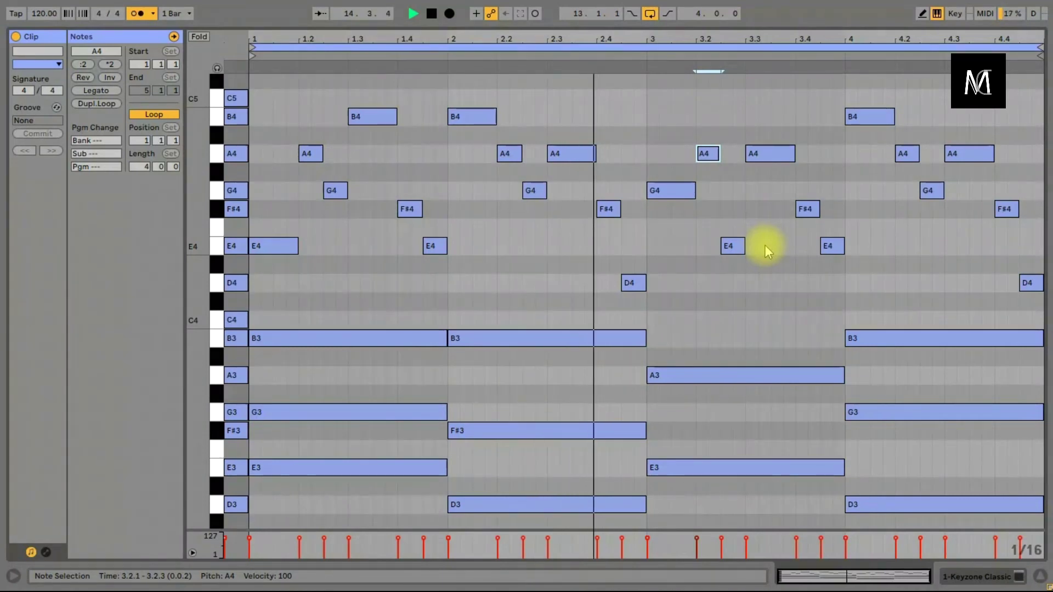
key(space)
Step: Undo all pitch changes in bar 3 back to the copied melody
key(ctrl+z)
key(ctrl+z)
key(ctrl+z)
key(ctrl+z)
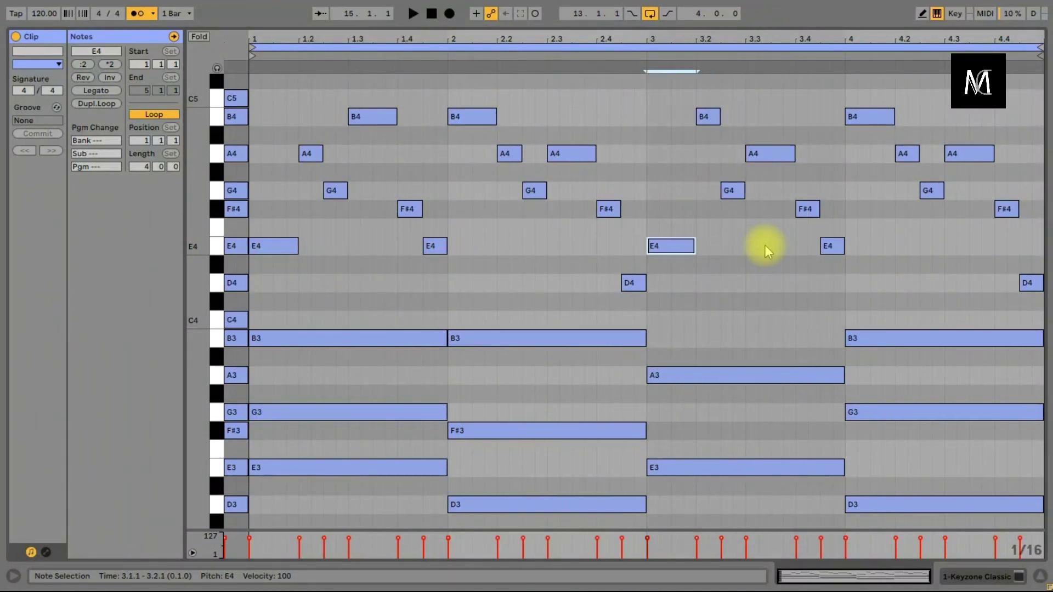
key(ctrl+z)
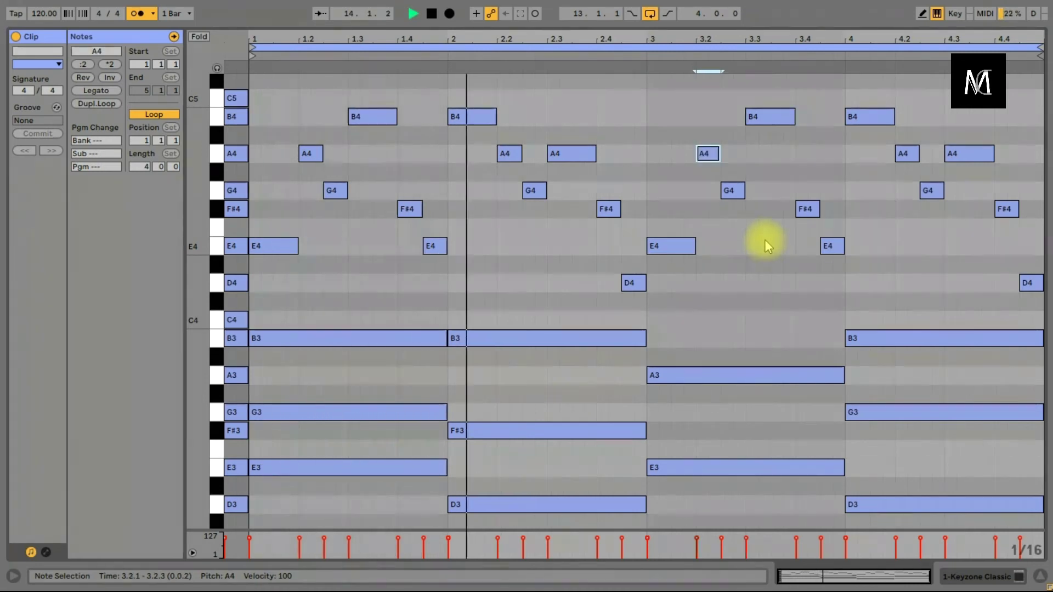
Step: Try F#4 at 3.3 and G4 at 3.4.3, with B4 and A4 as alternatives at 3.4
drag(770, 116, 807, 125)
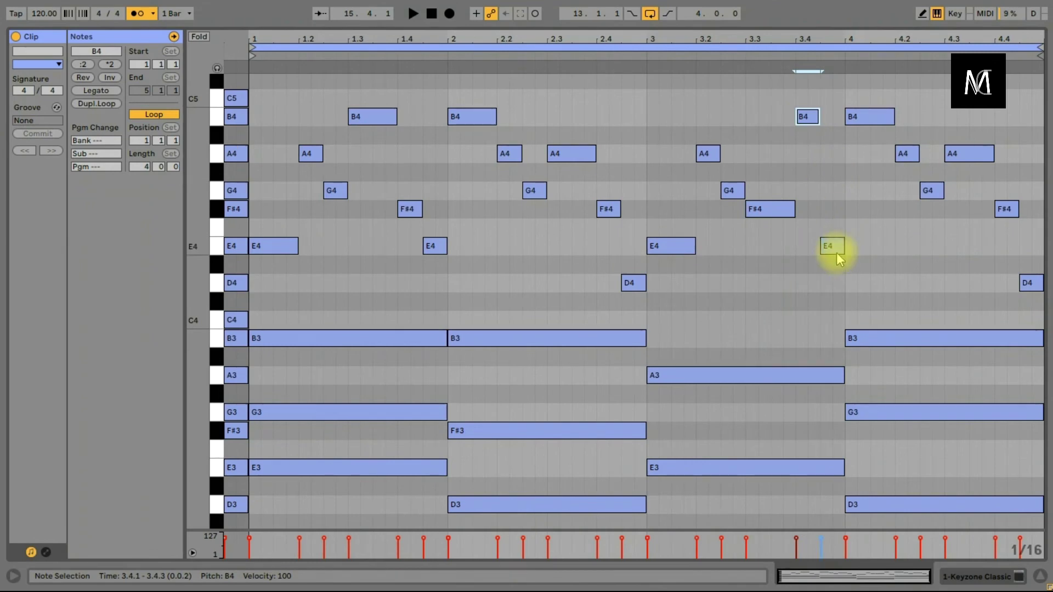
drag(837, 249, 833, 175)
key(space)
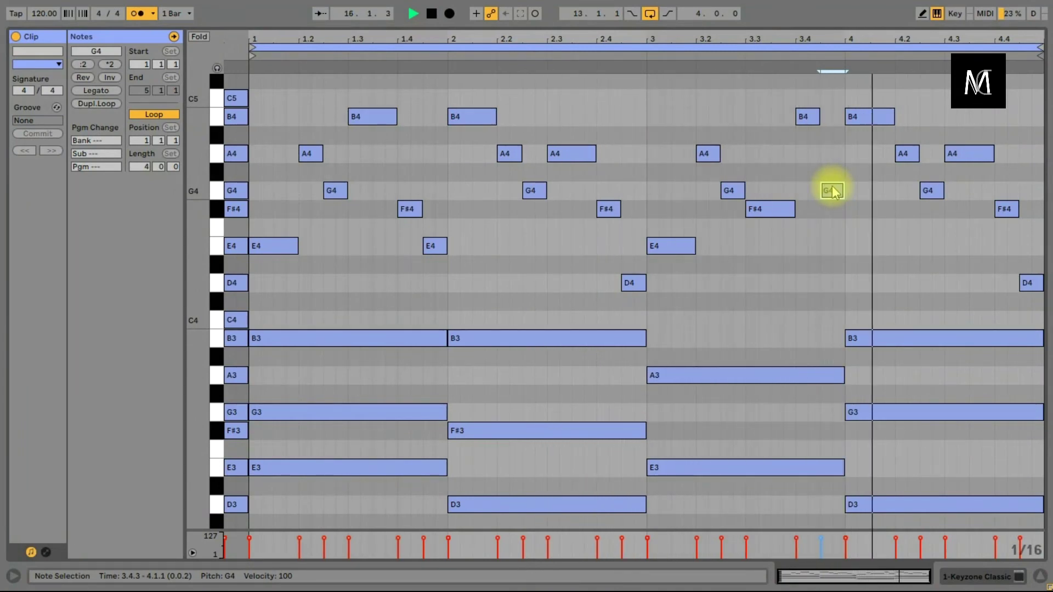
drag(807, 117, 811, 159)
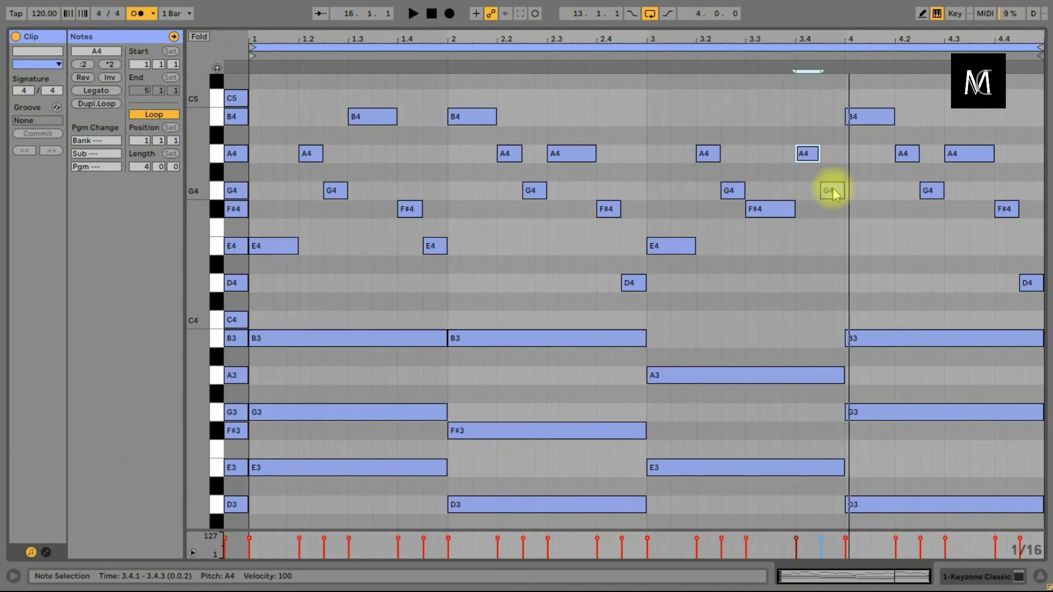
Step: Rework the second half of bar 3 with one-beat D4 at 3.3 and half-beat E4 at 3.4 and F#4 at 3.4.3
drag(752, 215, 756, 277)
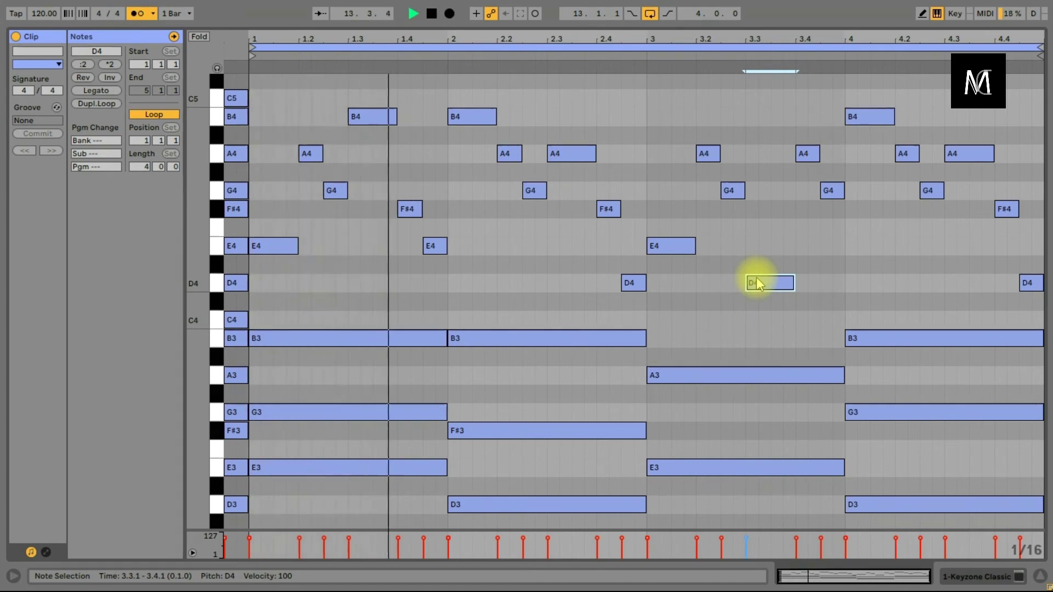
mouse_move(734, 196)
mouse_down()
mouse_move(735, 211)
mouse_move(734, 195)
mouse_up()
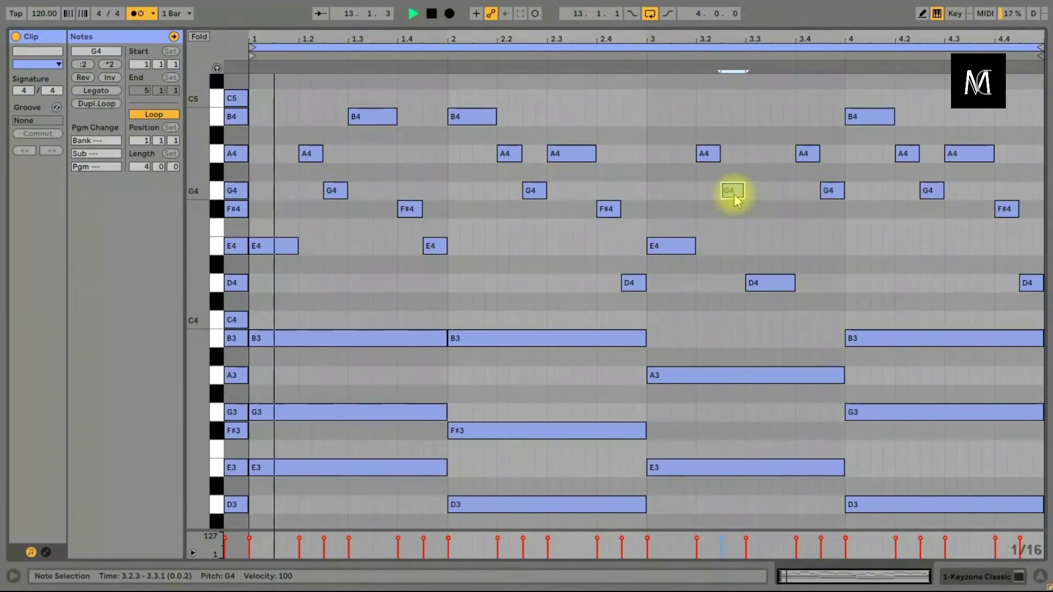
click(808, 155)
drag(807, 155, 807, 246)
drag(833, 196, 839, 211)
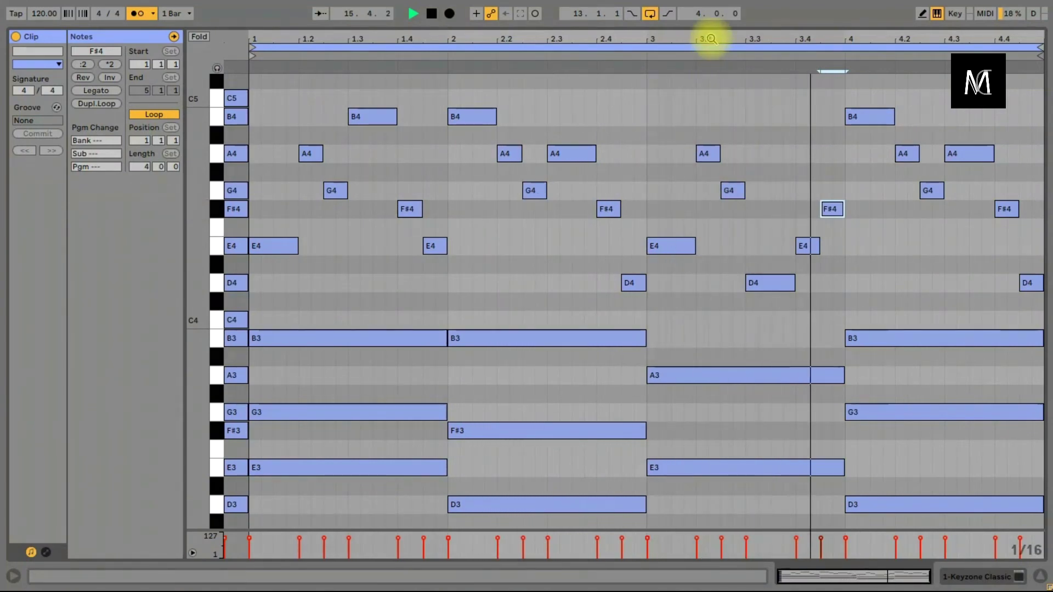
Step: Raise the half-beat notes at 3.2 and 3.2.3 to B4 and A4, and select the whole four-bar loop
drag(708, 153, 706, 129)
key(space)
drag(737, 194, 735, 160)
click(511, 51)
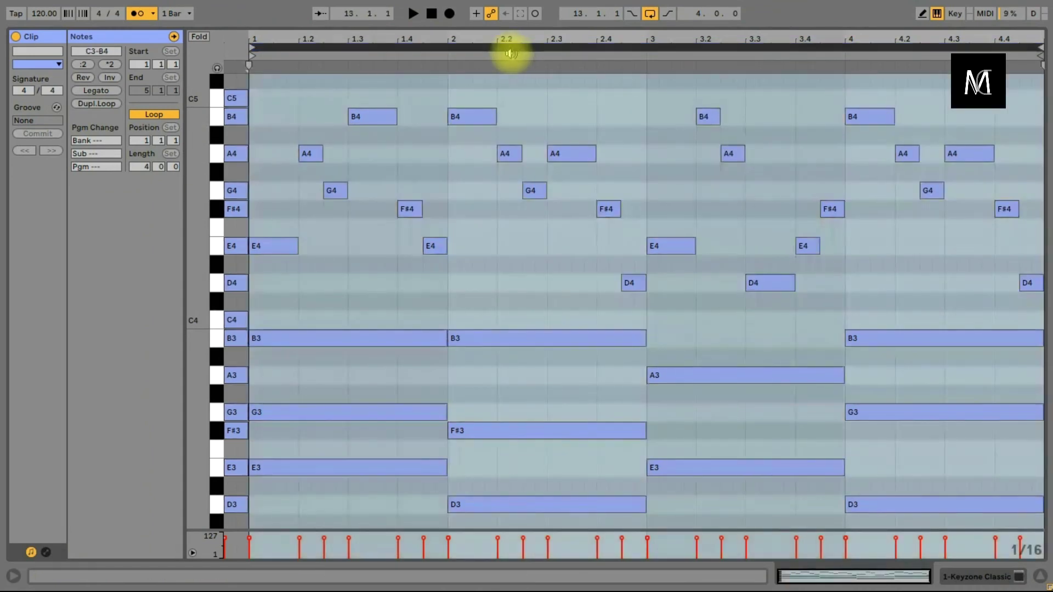
Step: Audition the four-bar loop and raise the half-beat melody note at 4.4.3 to B4
click(510, 104)
key(space)
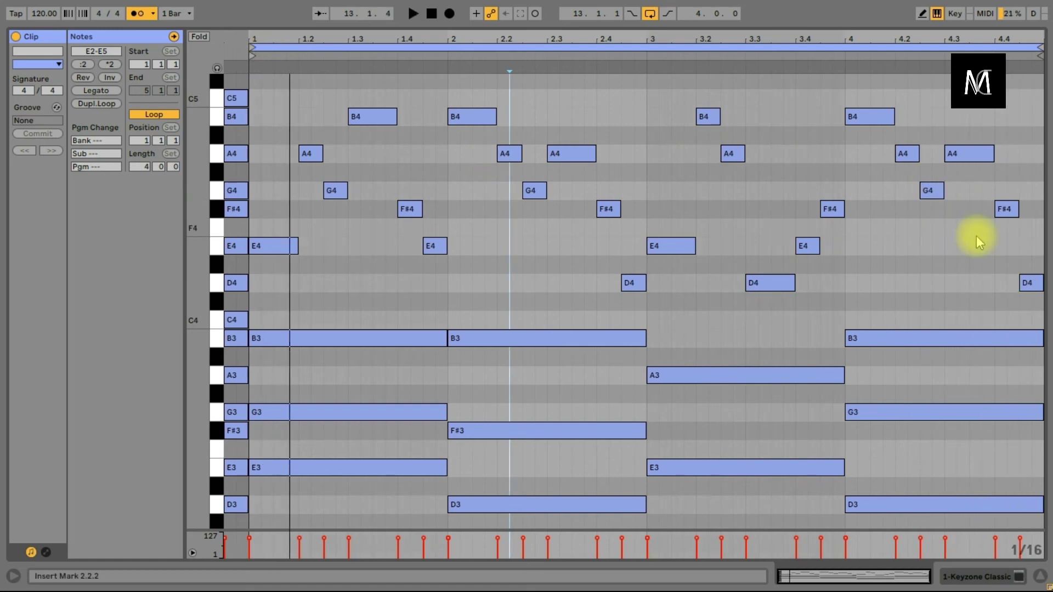
drag(1033, 283, 1034, 126)
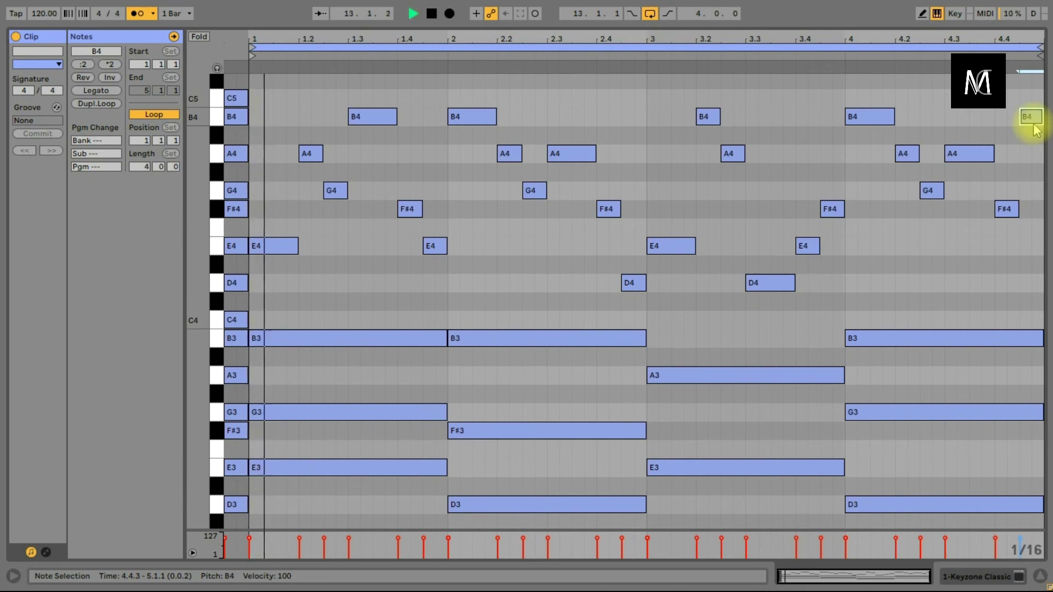
drag(1036, 130, 1034, 127)
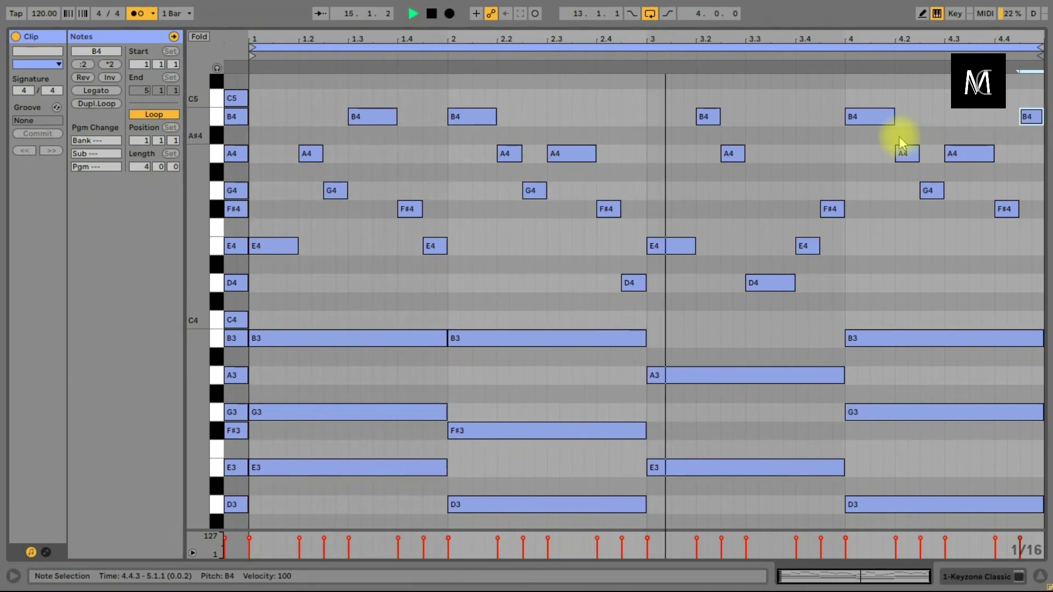
Step: Play the finished chords and melody from the start of bar 1 through bar 4, and stop playback
drag(773, 43, 773, 44)
key(space)
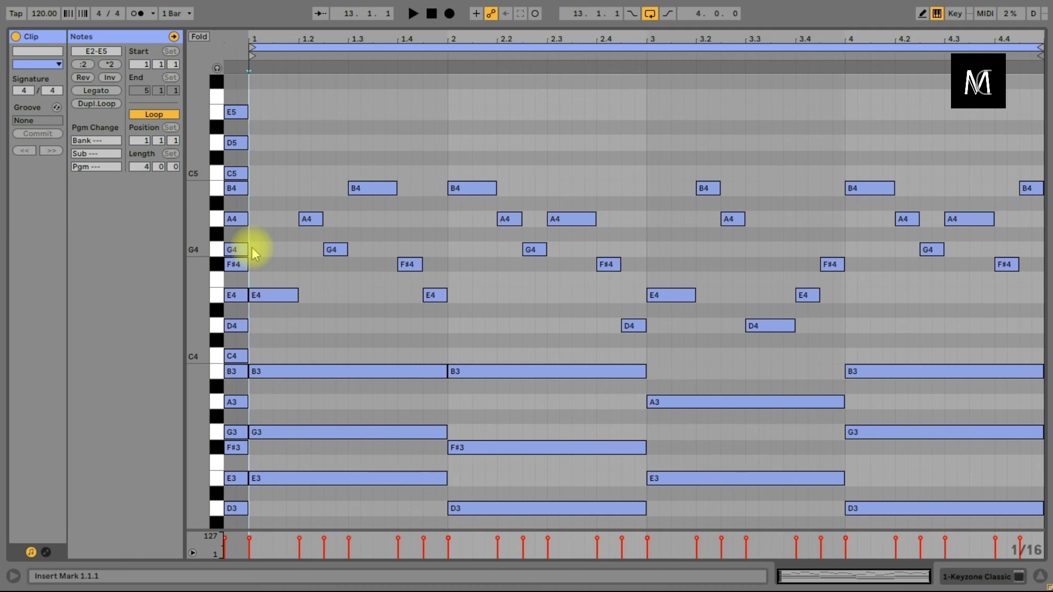
key(space)
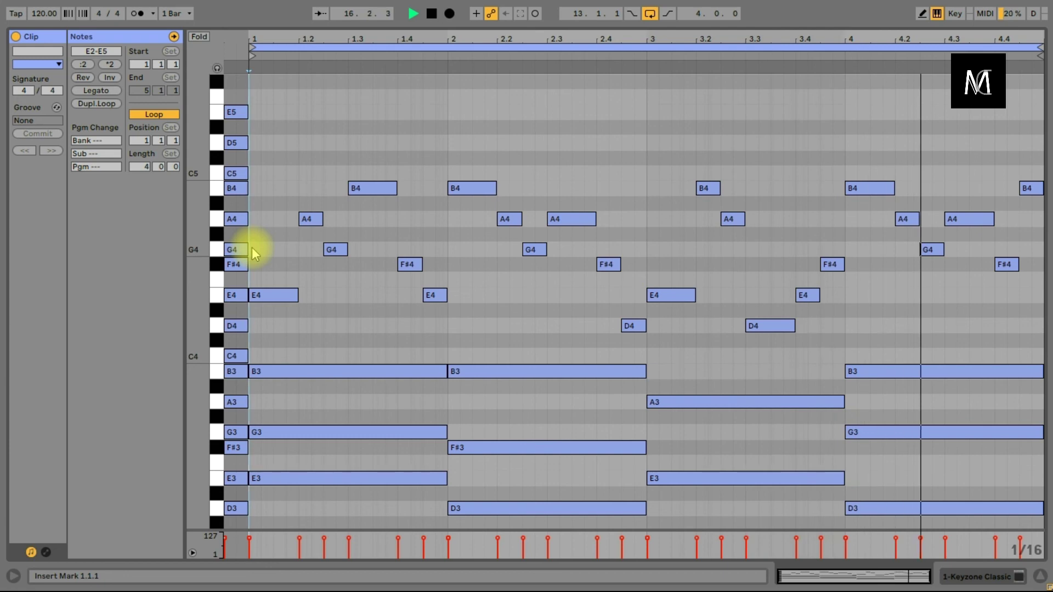
key(space)
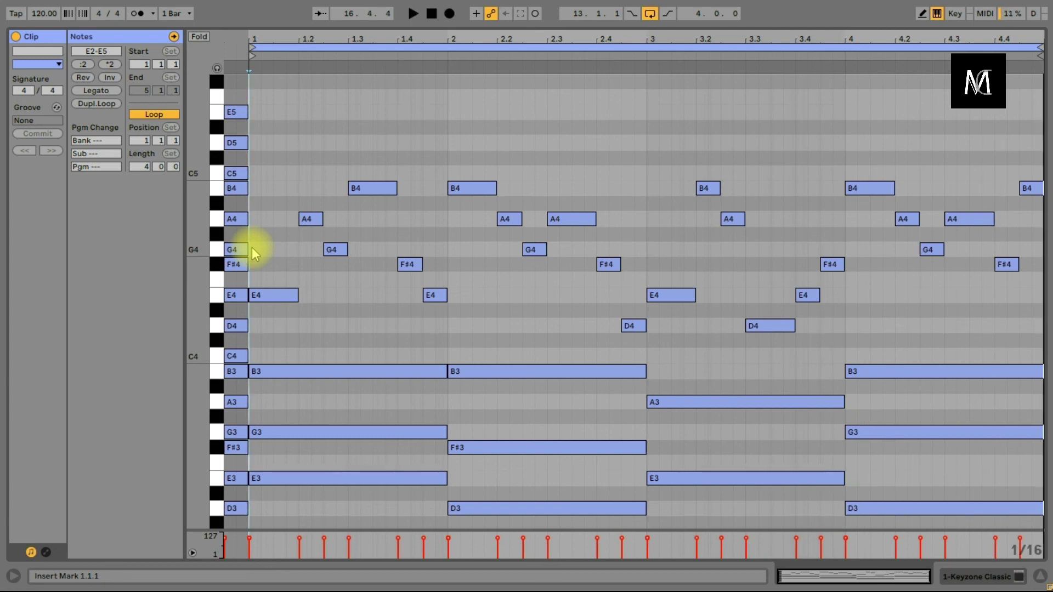